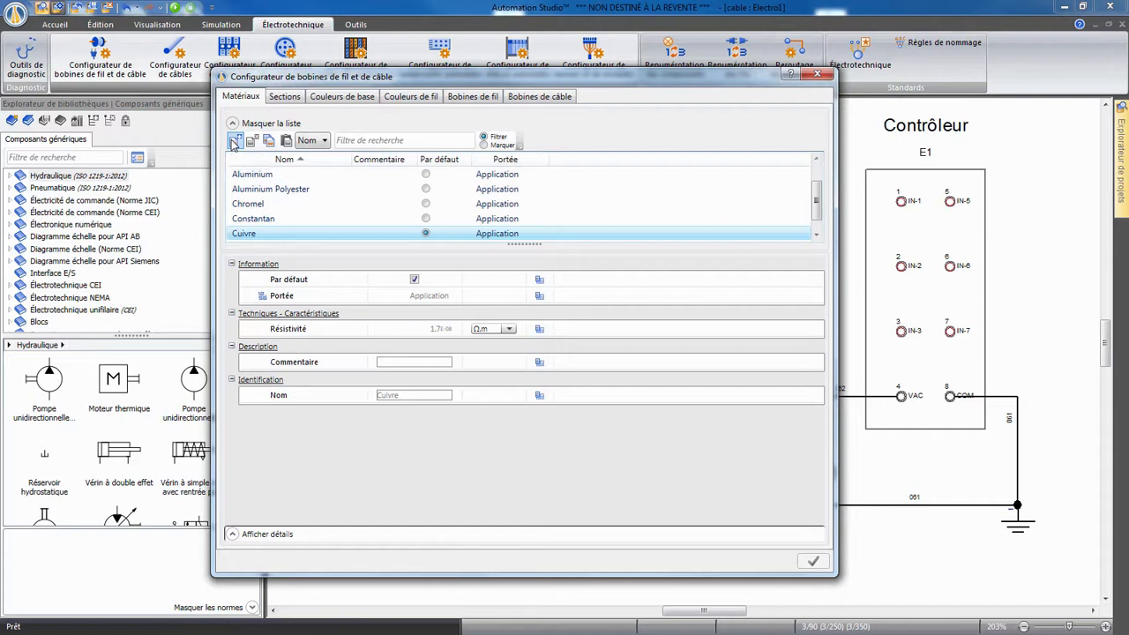
Review the configurator's existing sections, base colours, wire colours, wire spools and cable spools
left_click(285, 97)
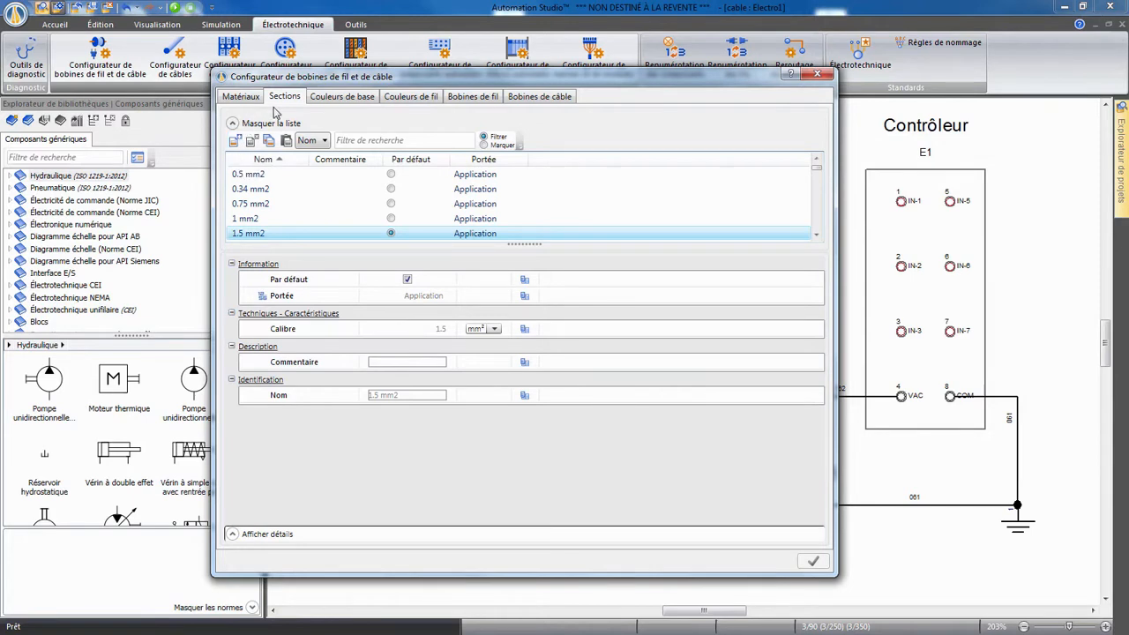
left_click(378, 98)
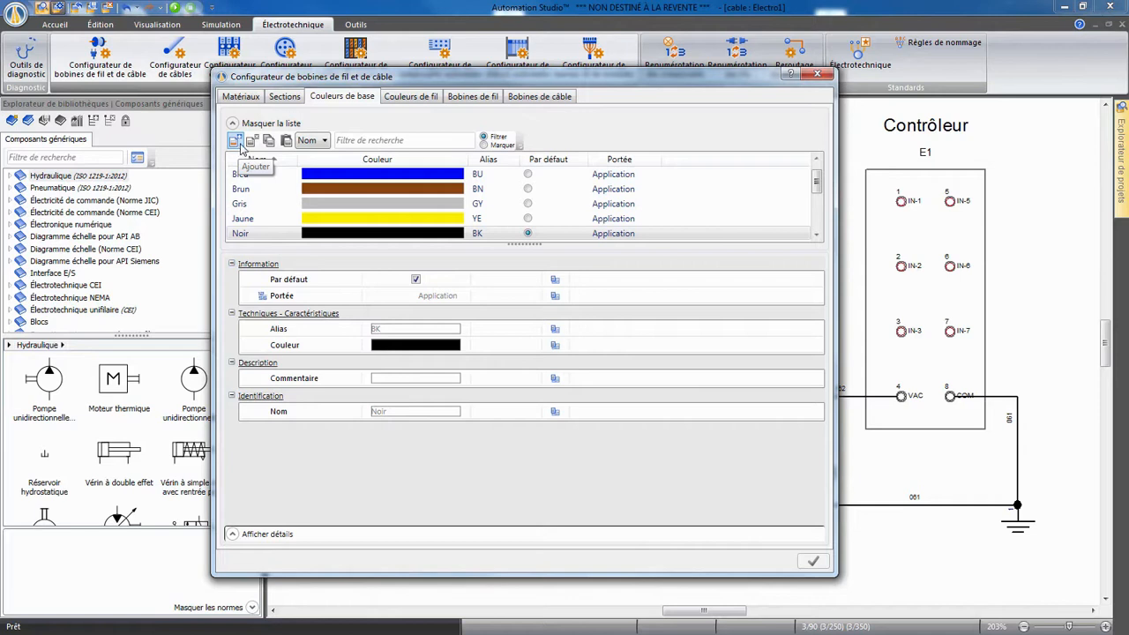
left_click(431, 99)
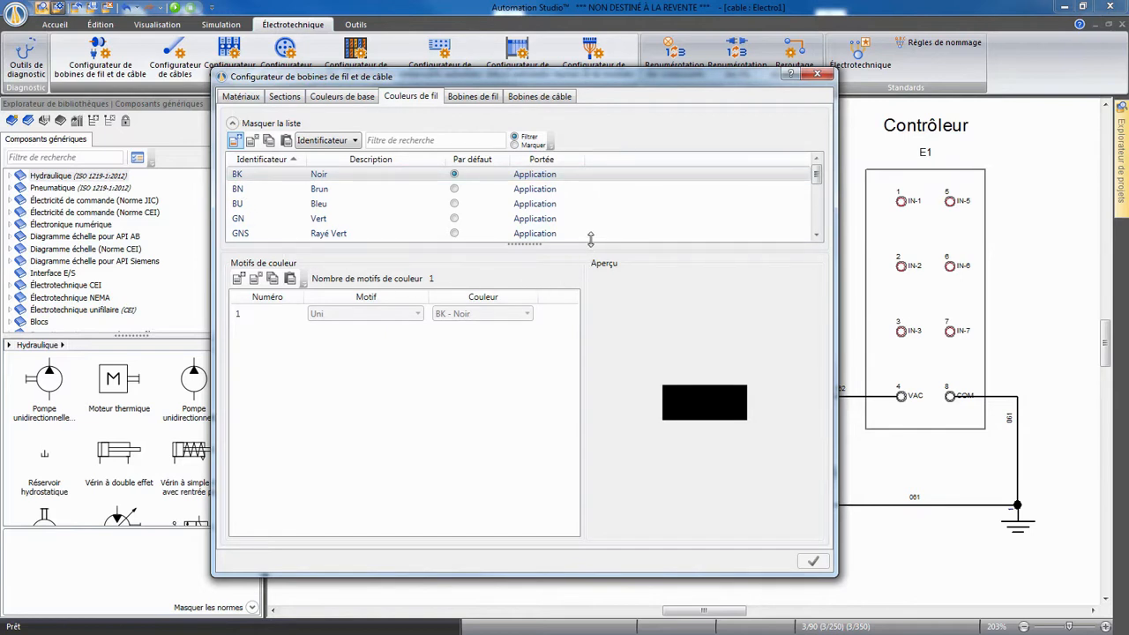
left_click(473, 98)
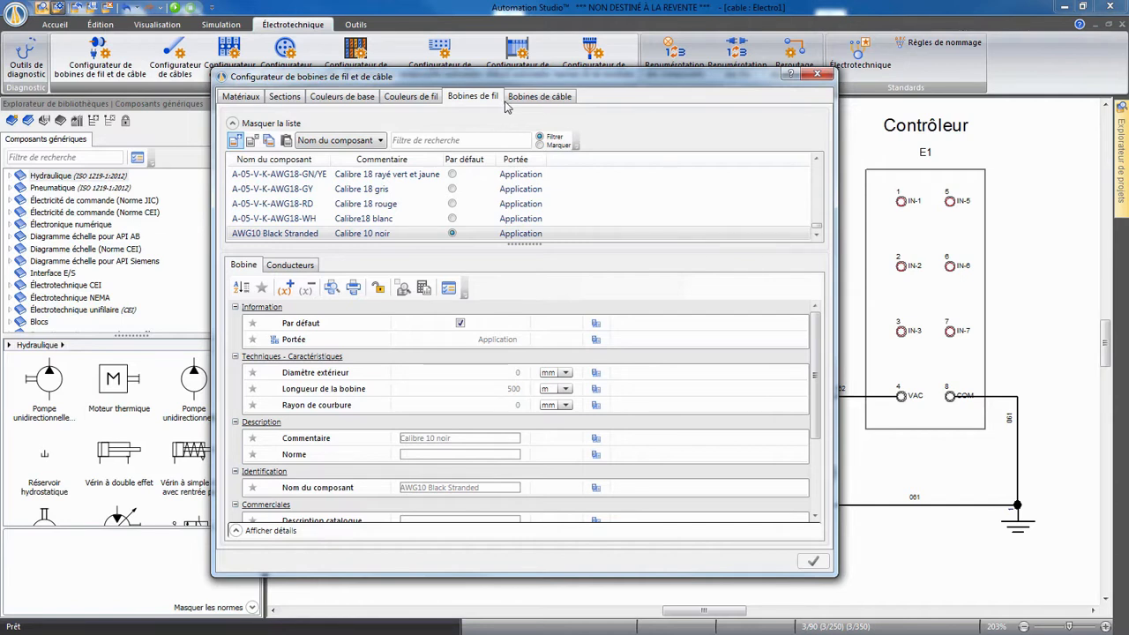
left_click(564, 109)
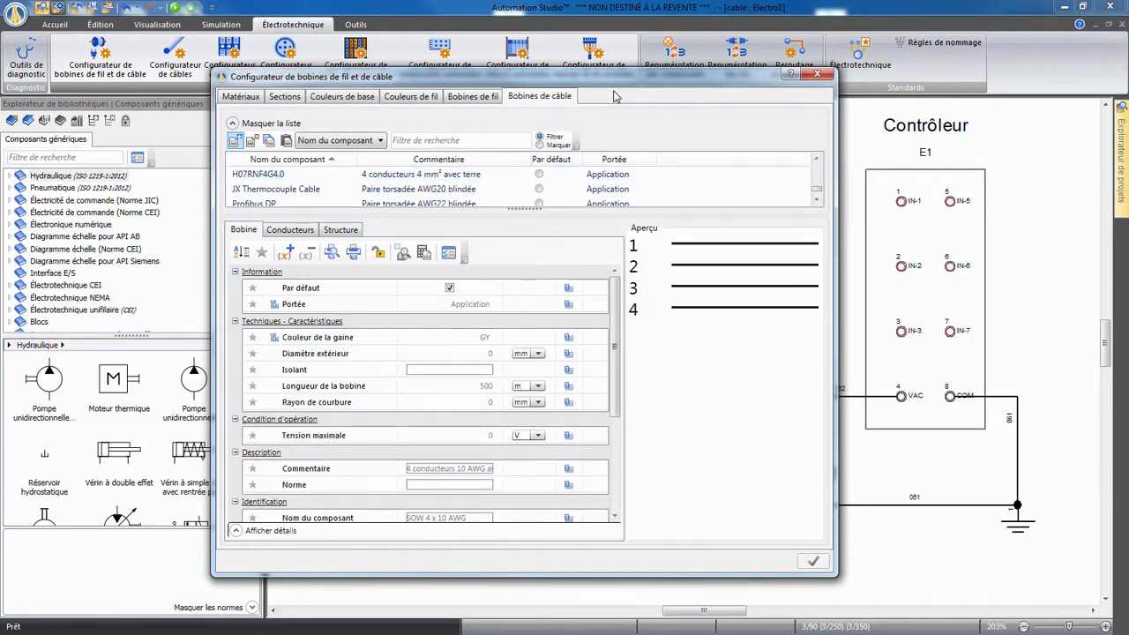
Examine the conductors, structure and spool properties of the H07RNF4G4.0 cable
left_click(314, 179)
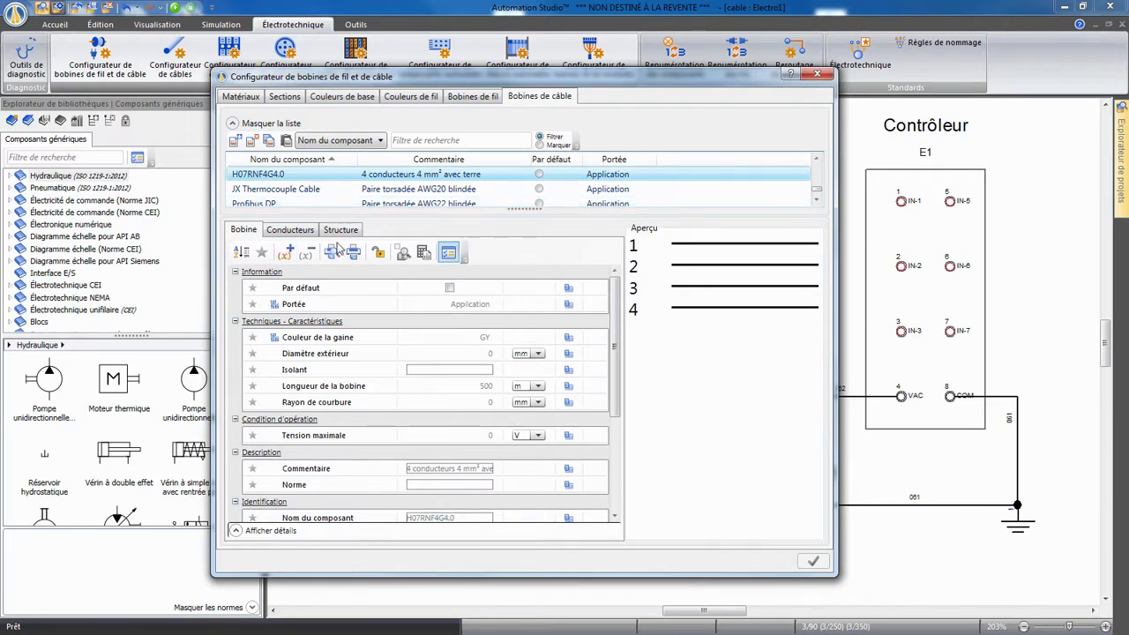
left_click(282, 231)
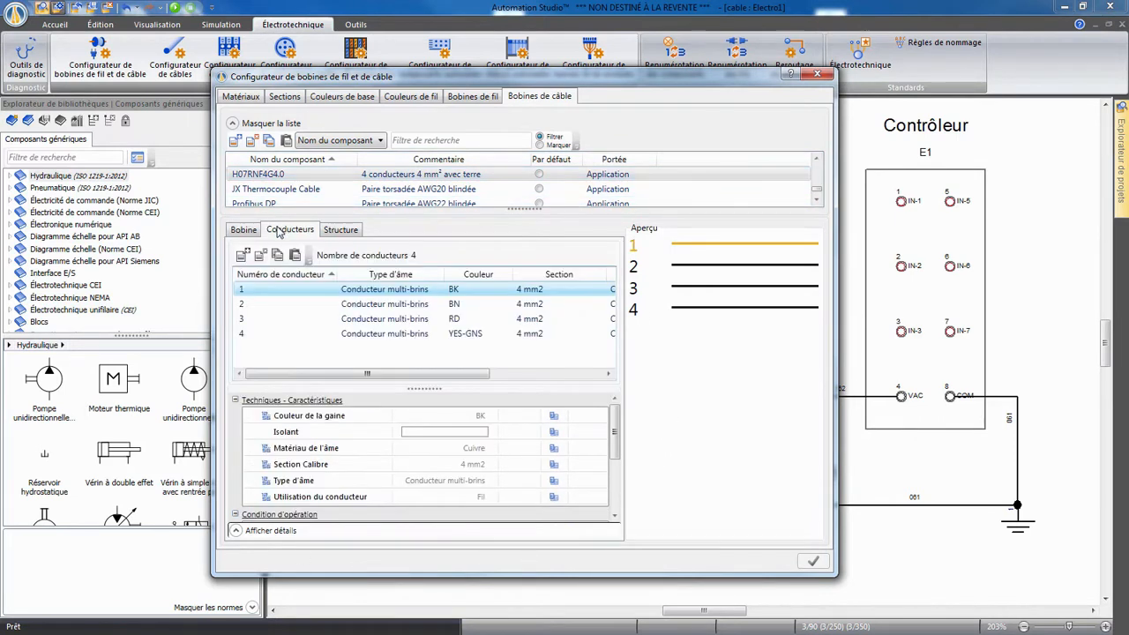
left_click(354, 237)
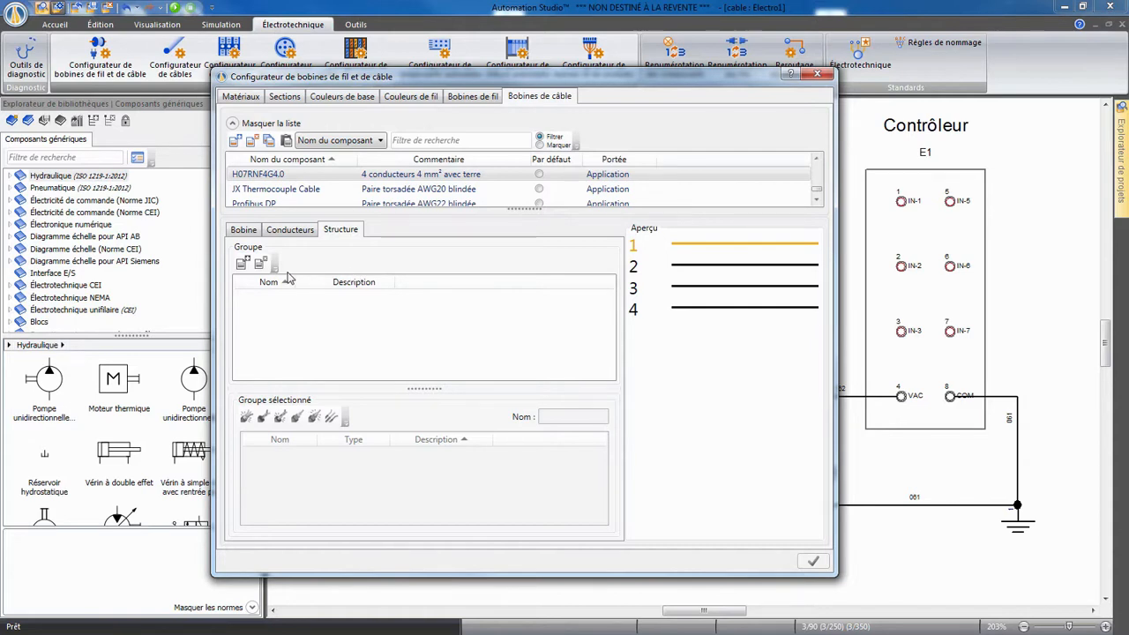
left_click(247, 231)
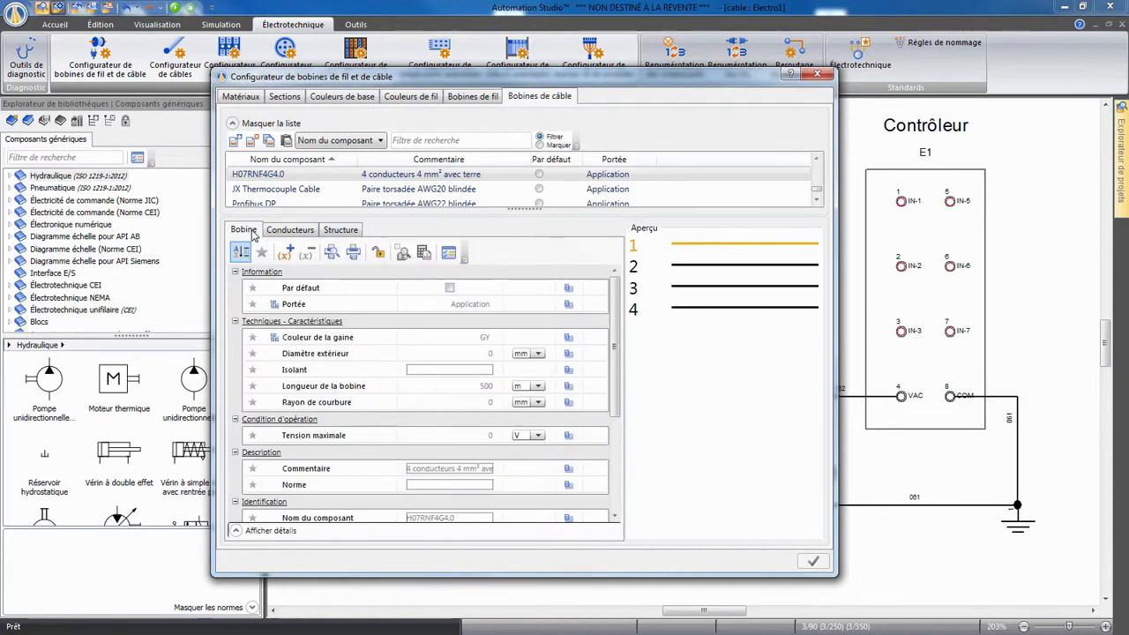
Add a new cable spool and set its component name to "Cable 1"
left_click(235, 142)
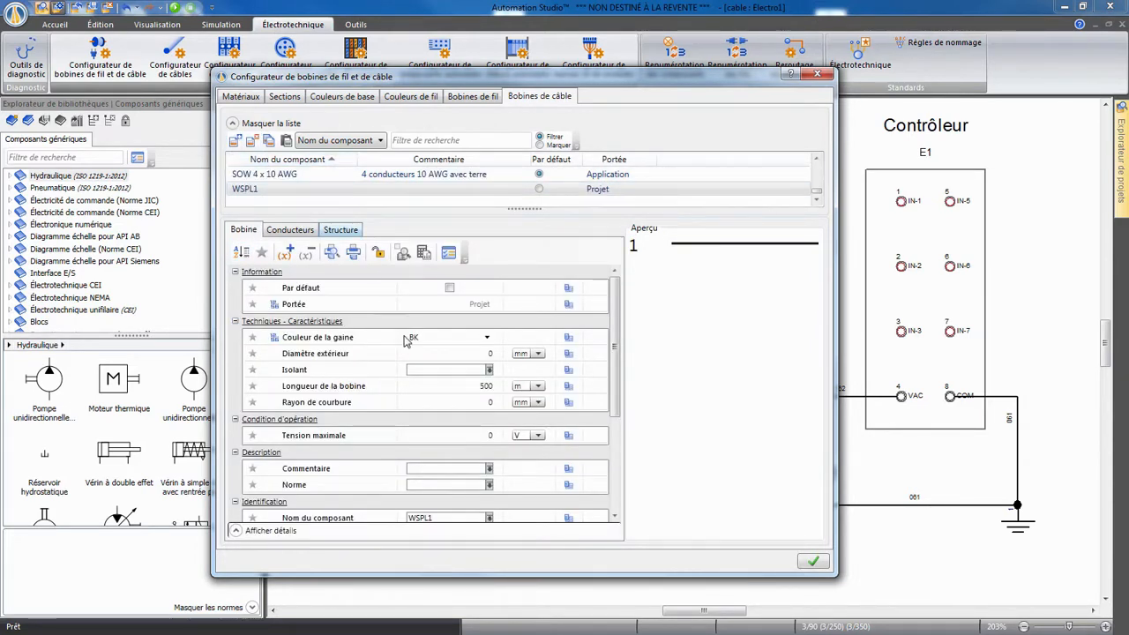
scroll(611, 352, "down", 1)
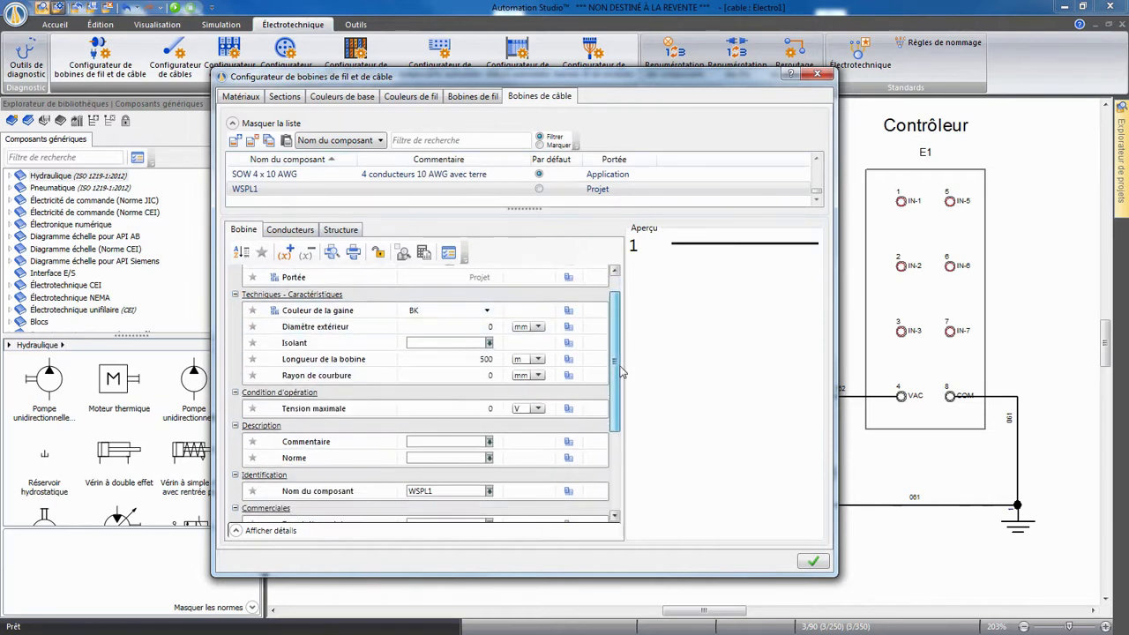
left_click(358, 490)
key("ctrl+a")
type("Cable 1")
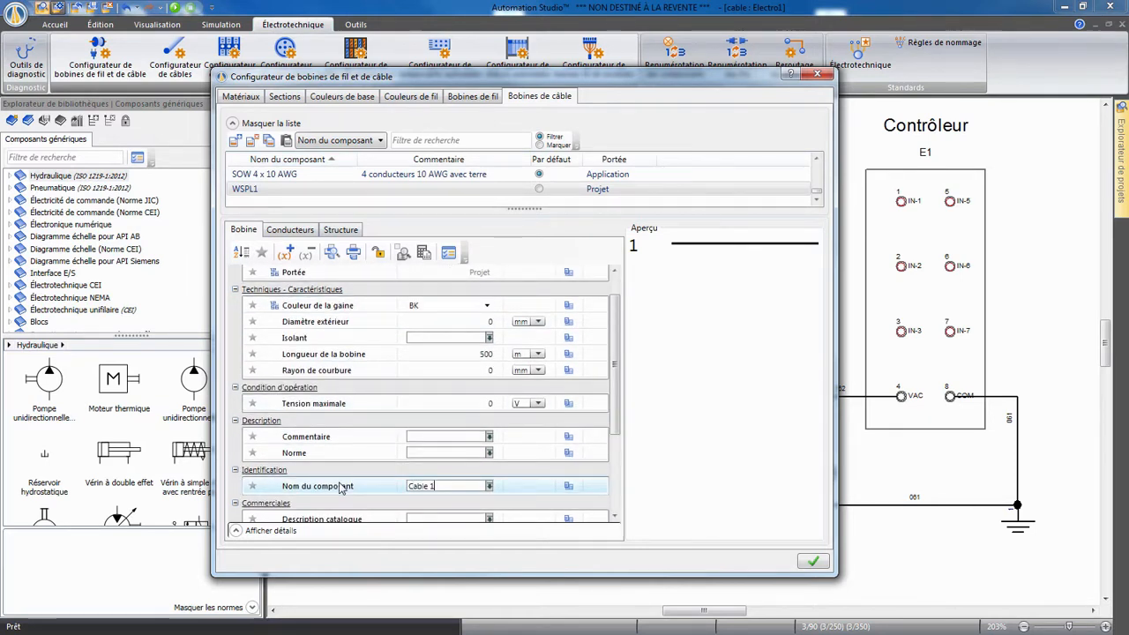
key("Return")
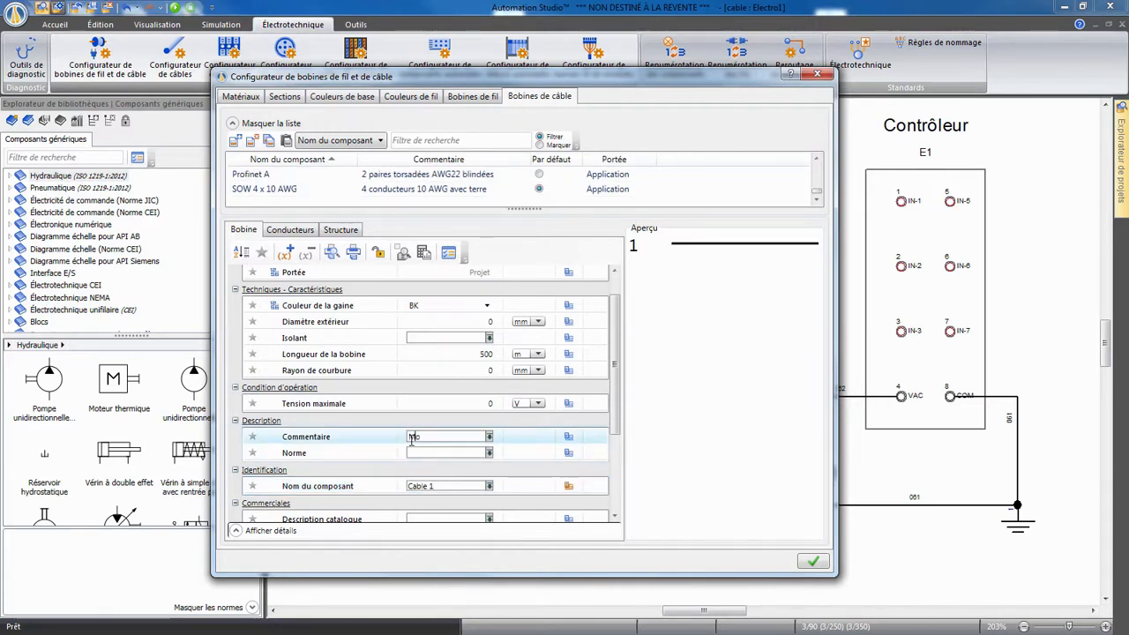
Enter "Mon premier cable personnalisé" as the new cable spool's comment
left_click(411, 437)
type("Mon premier ca")
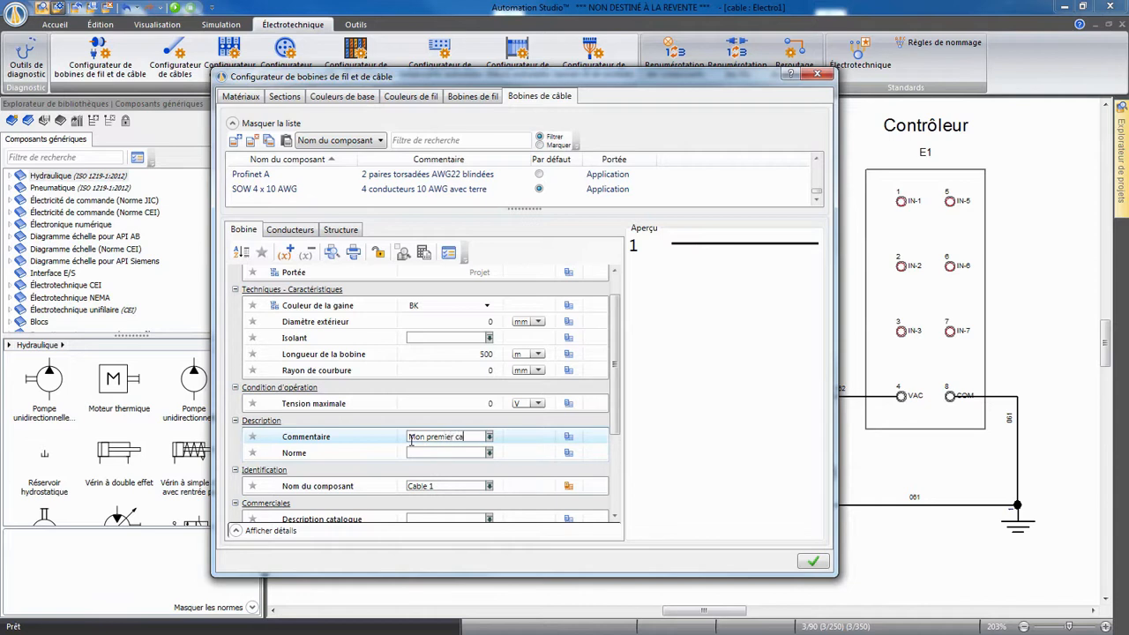
type("ble personnalisé")
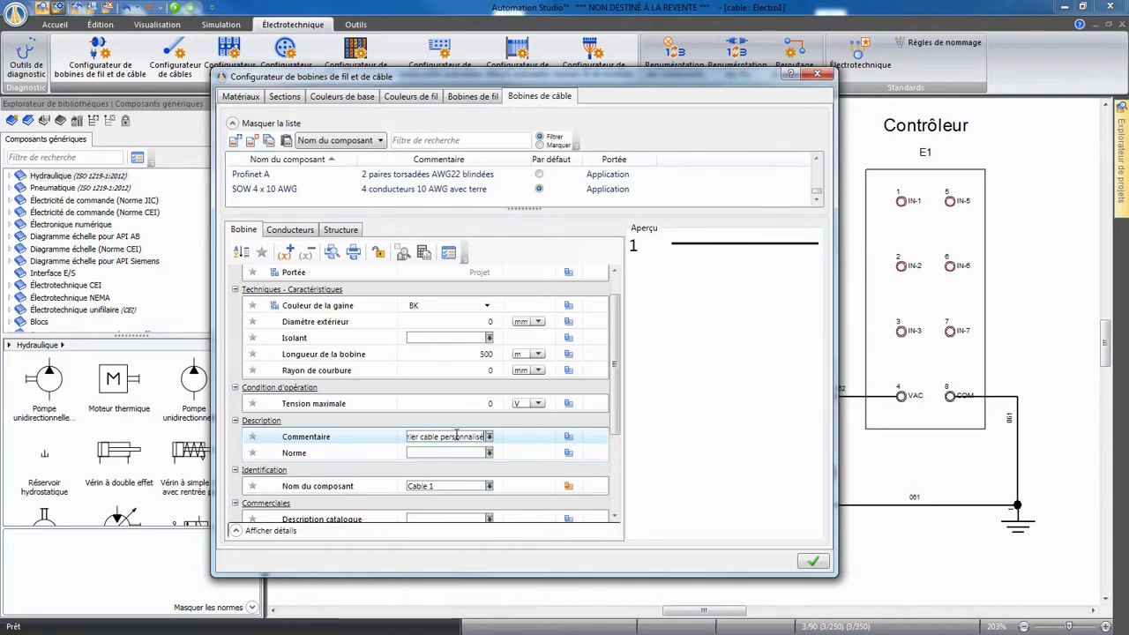
key("Return")
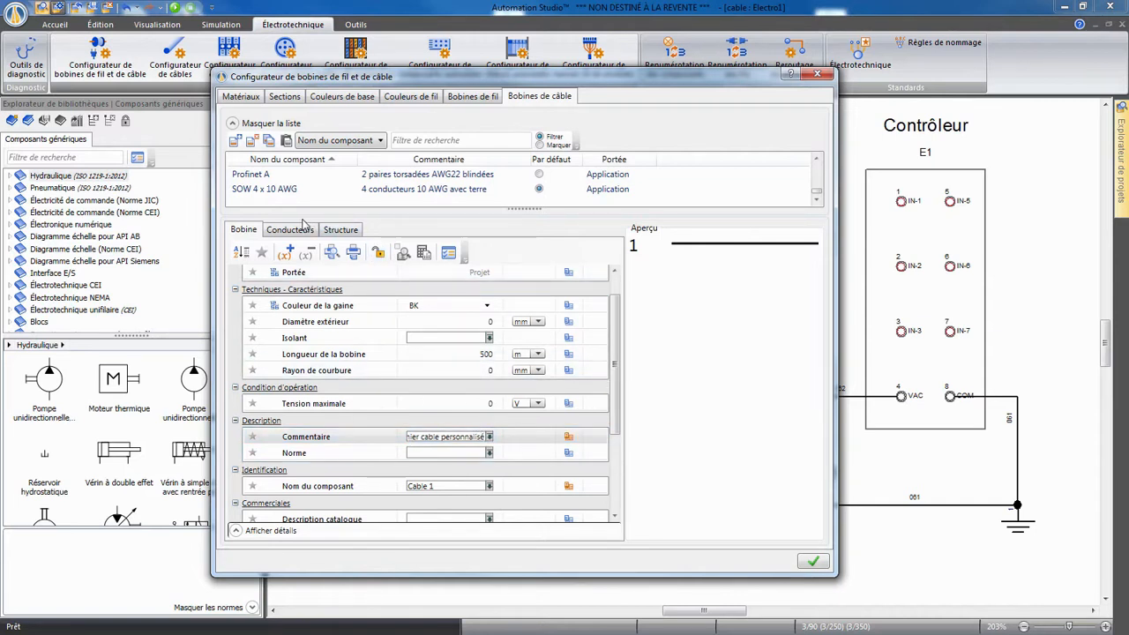
Set the section gauge of Cable 1's first conductor to AWG22
left_click(306, 230)
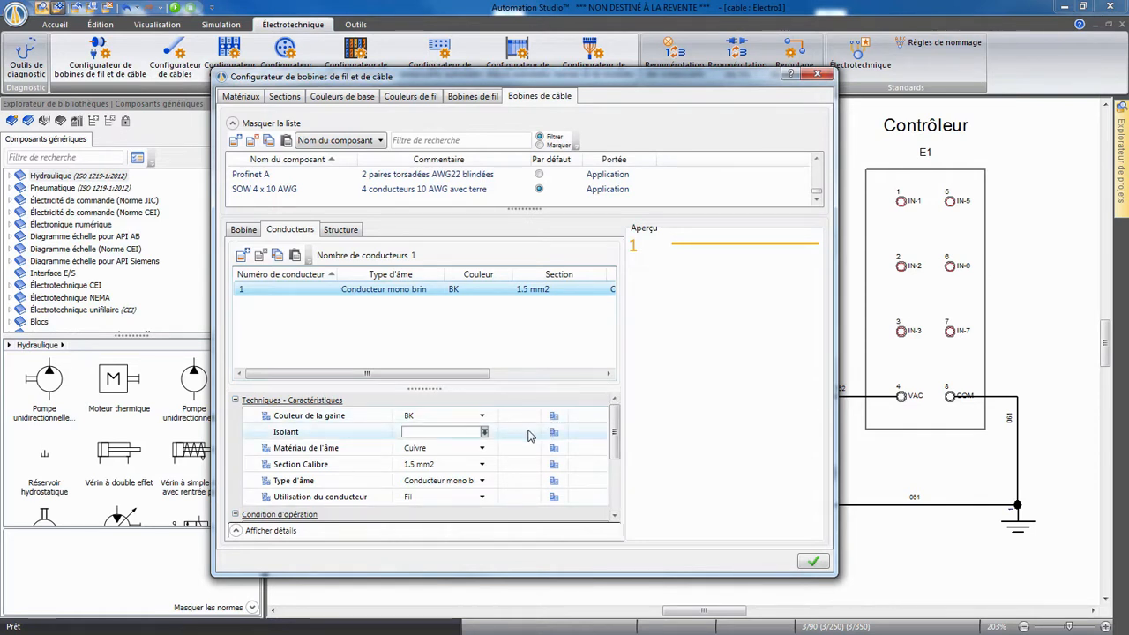
left_click(481, 464)
left_click_drag(484, 339, 485, 275)
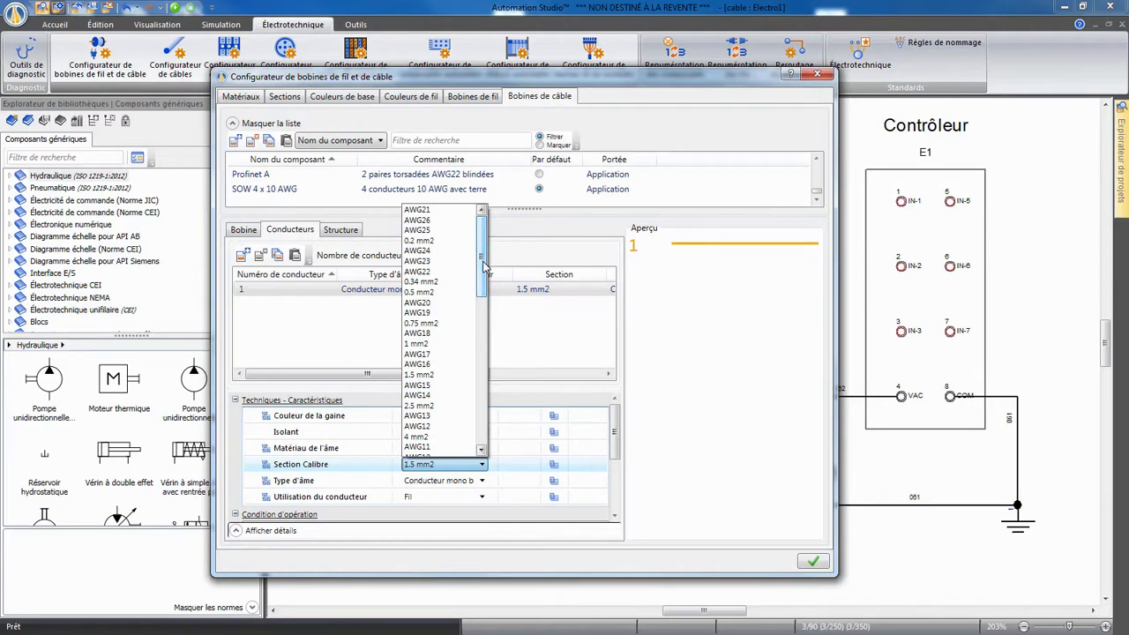
left_click(420, 271)
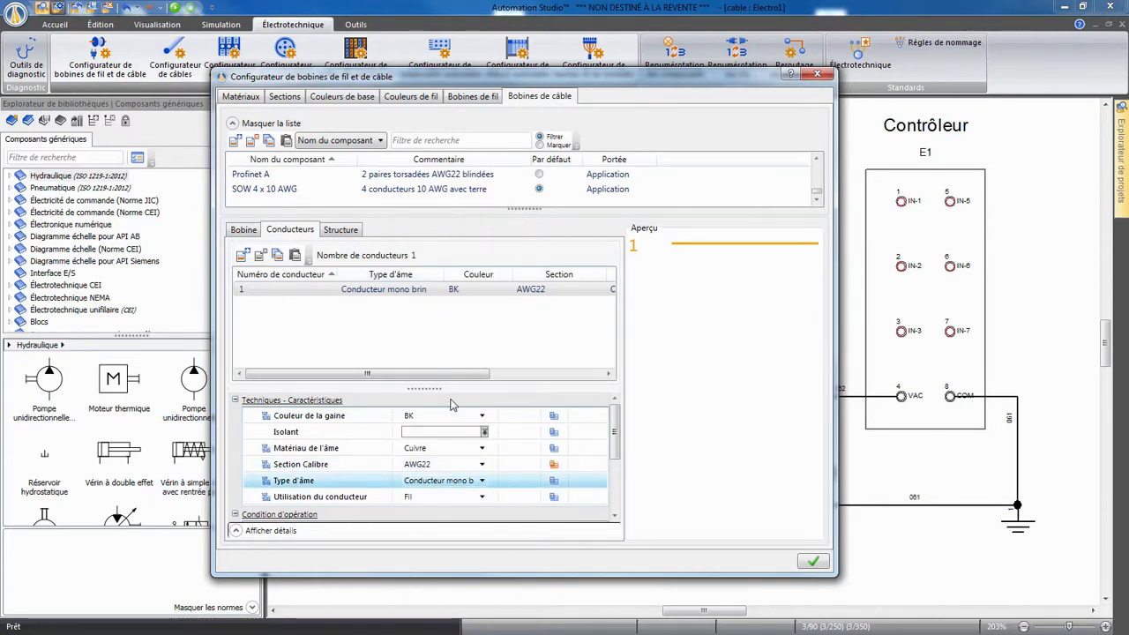
Select Fil as conductor 1's use and the single-strand option (Conducteur mono brin) as its core type
left_click(458, 504)
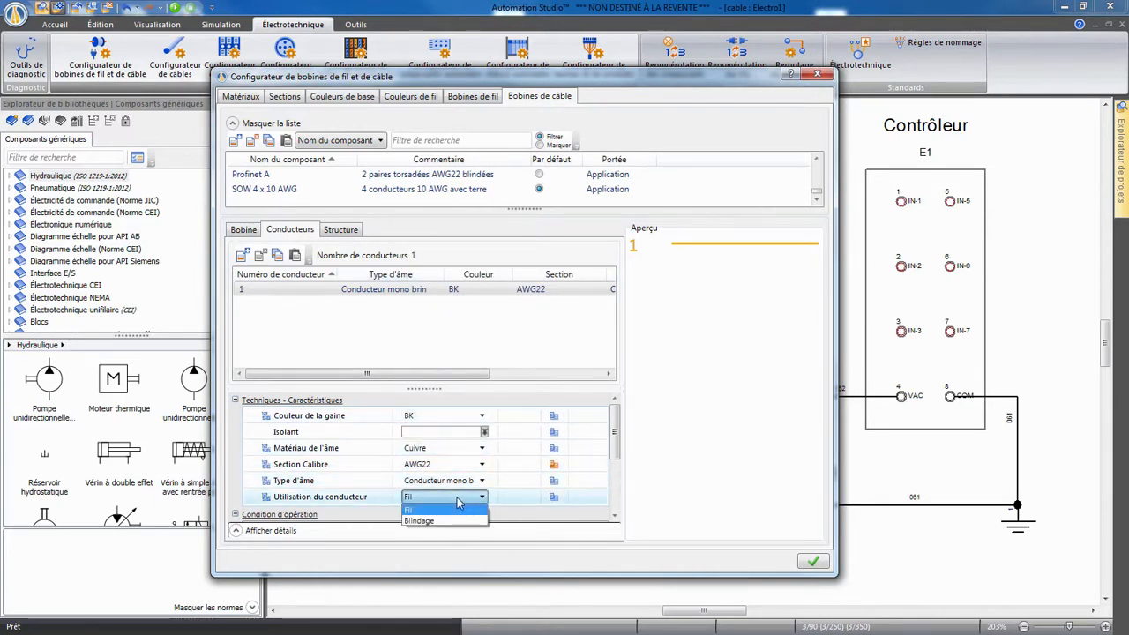
left_click(450, 511)
left_click(463, 473)
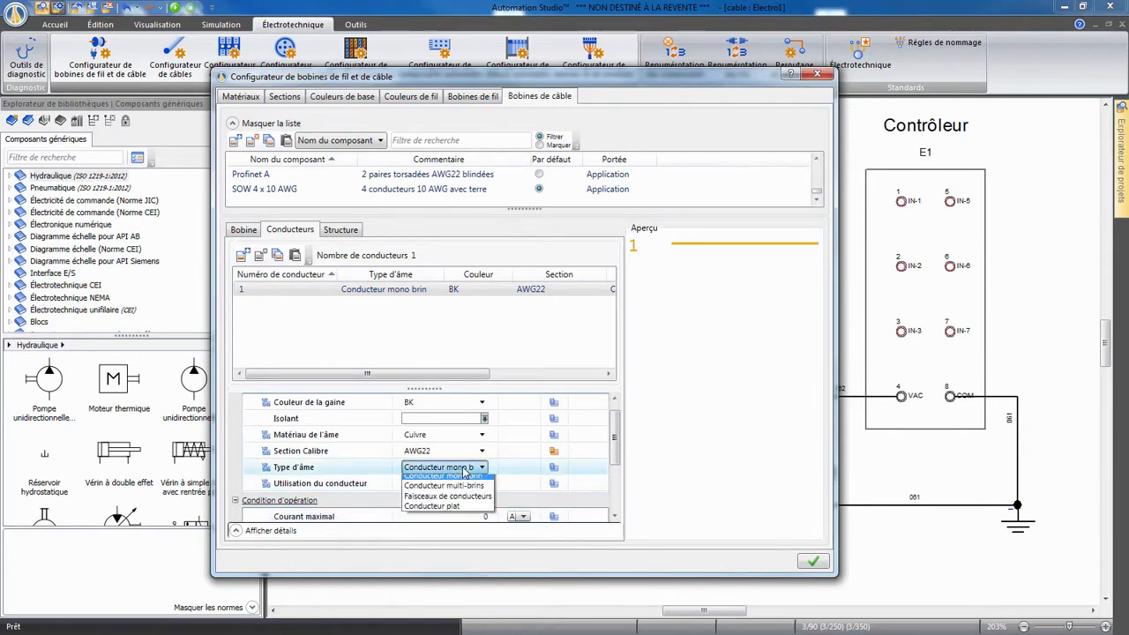
left_click(467, 477)
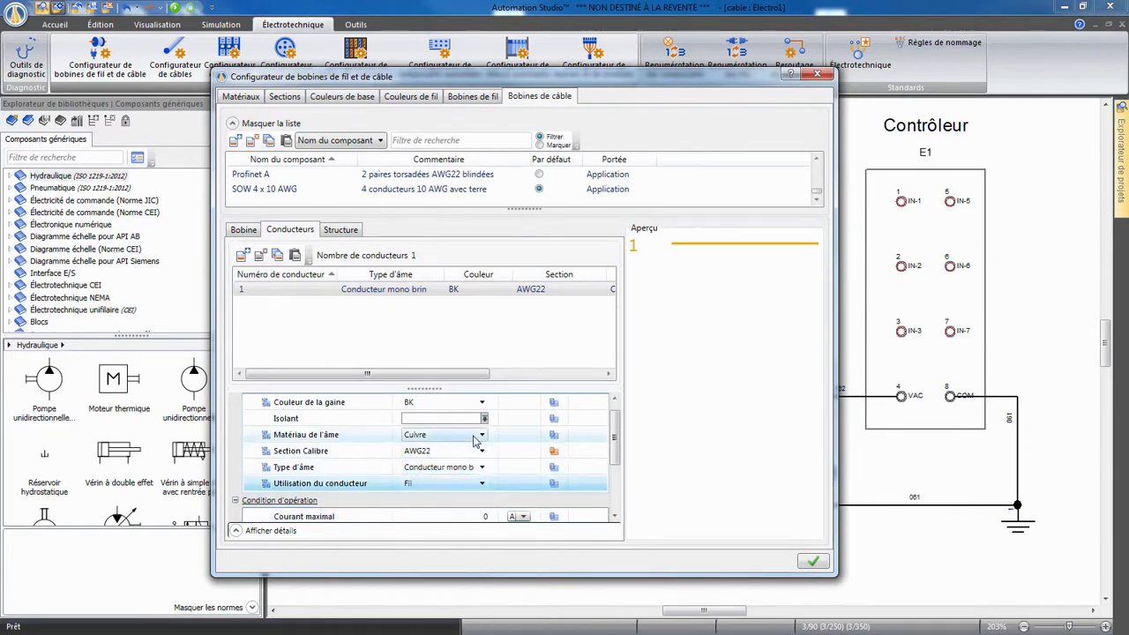
Set conductor 1's sheath colour to GN and its insulation to "Polyoléfine"
left_click(482, 403)
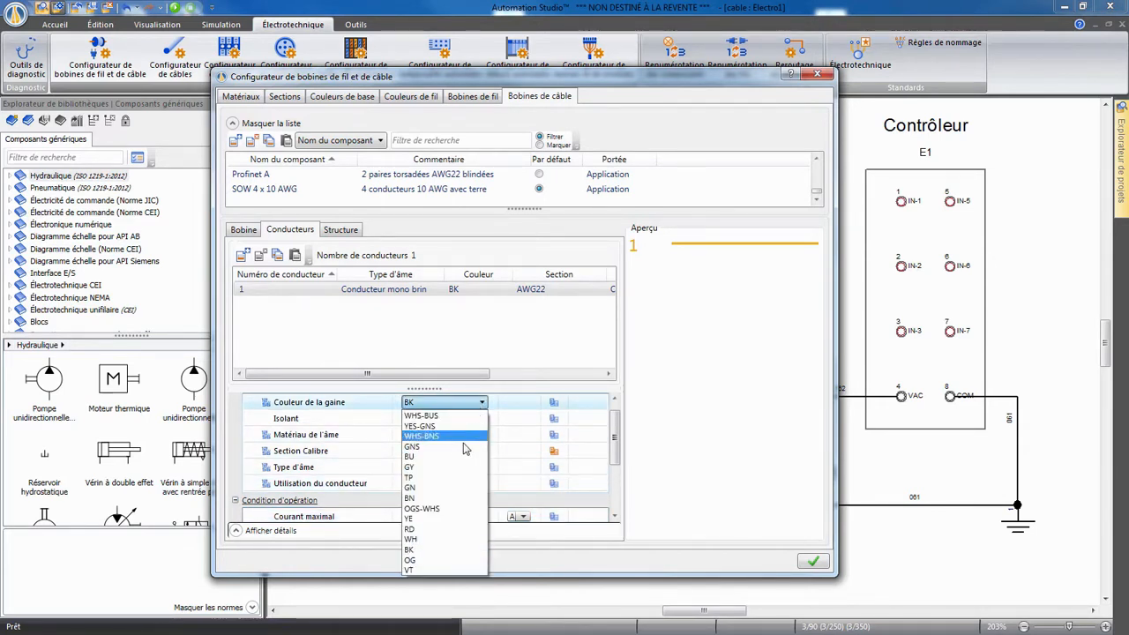
left_click(440, 487)
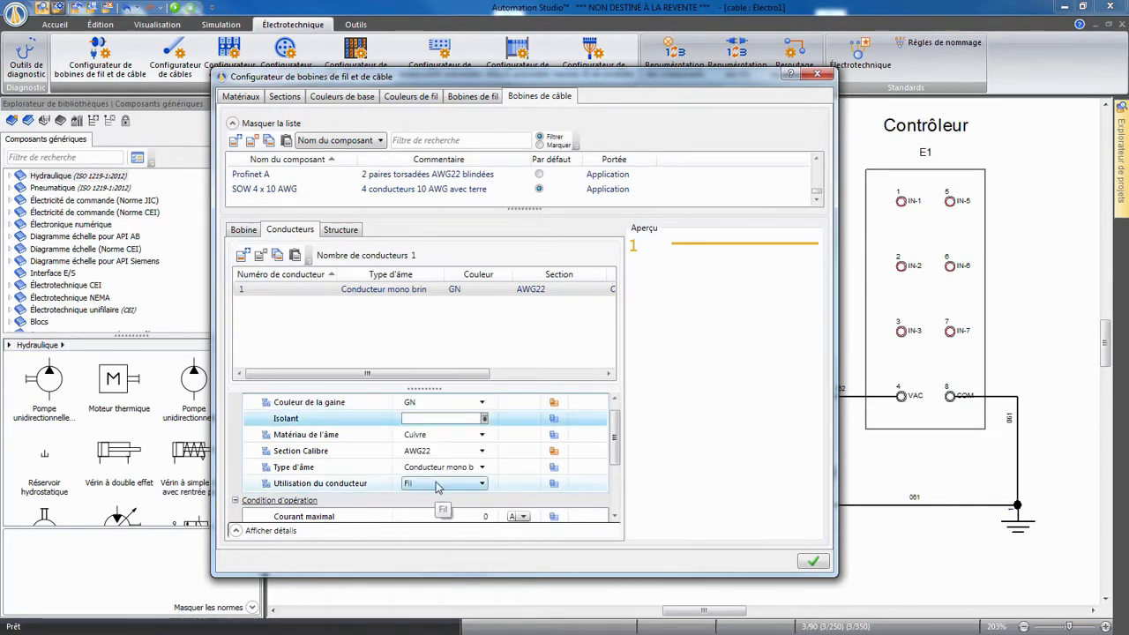
type("Poly")
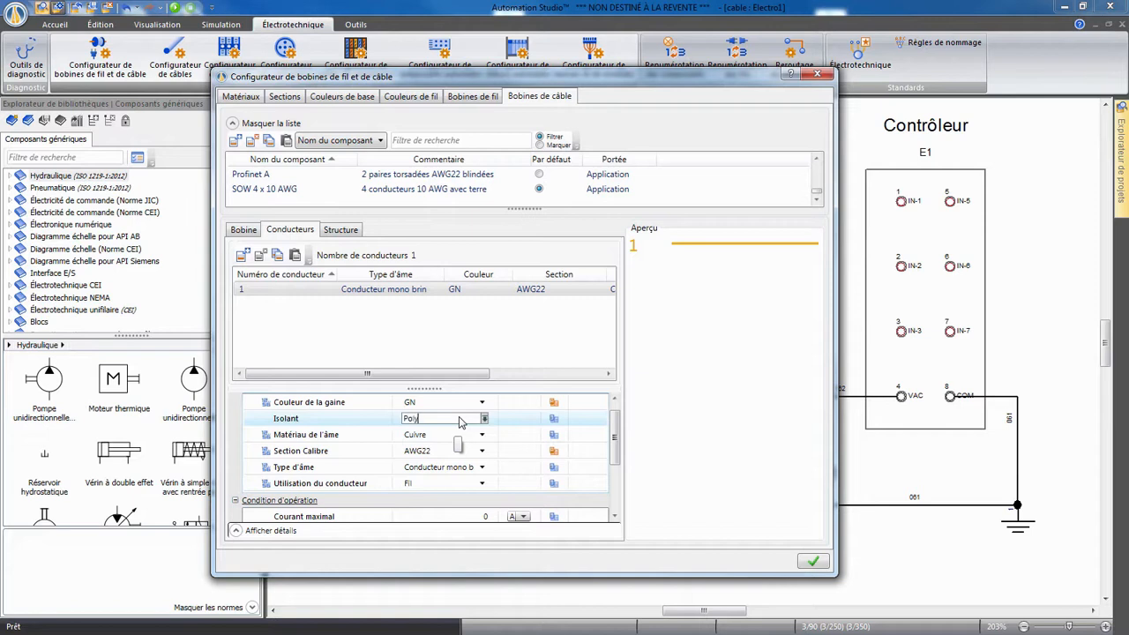
type("oléfine")
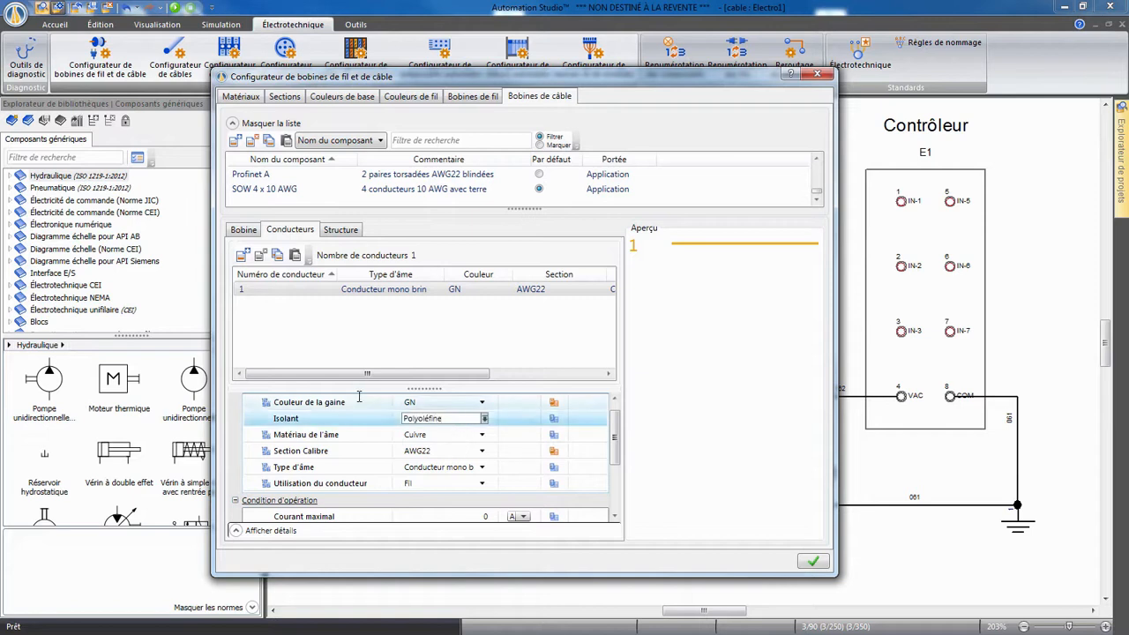
Set conductor 1's maximum current (Courant maximal) to 1 A
left_click(466, 516)
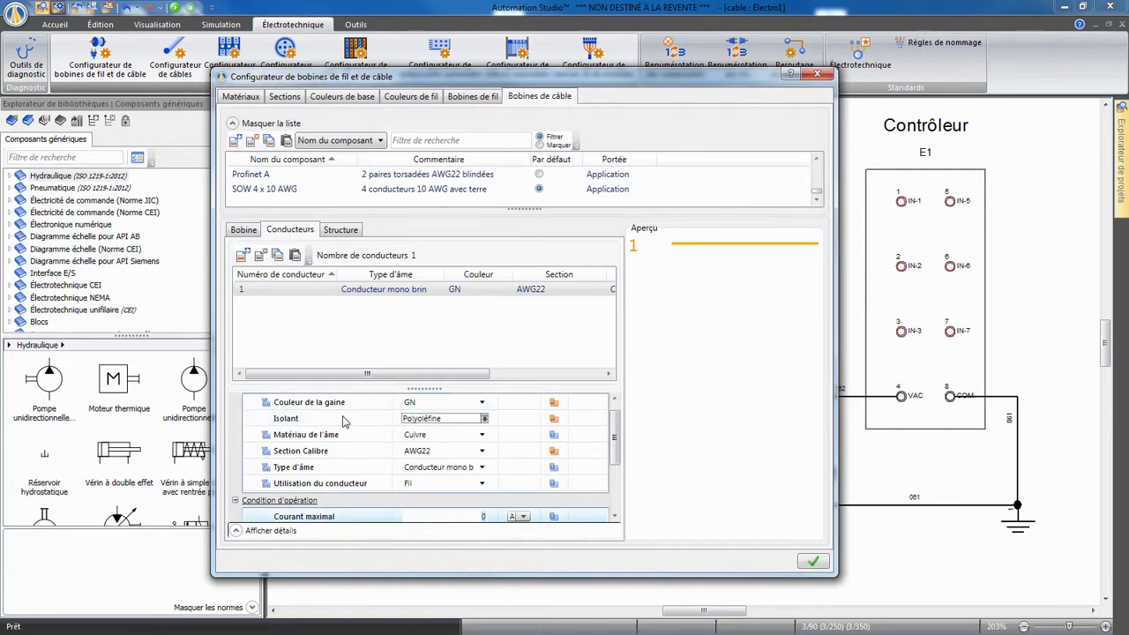
type("1")
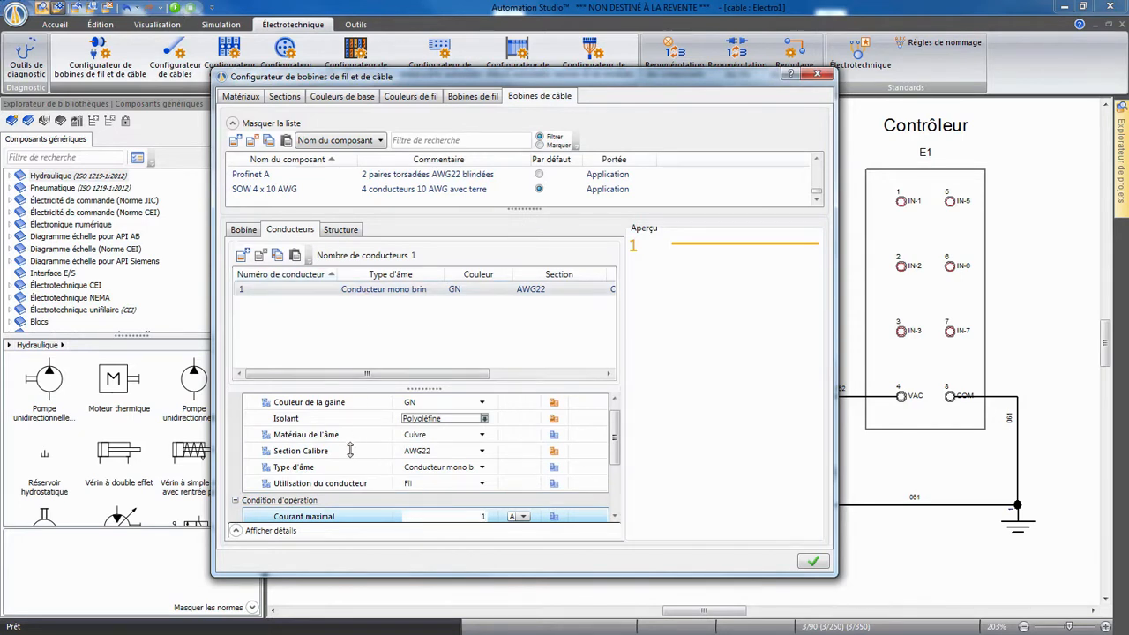
left_click(341, 501)
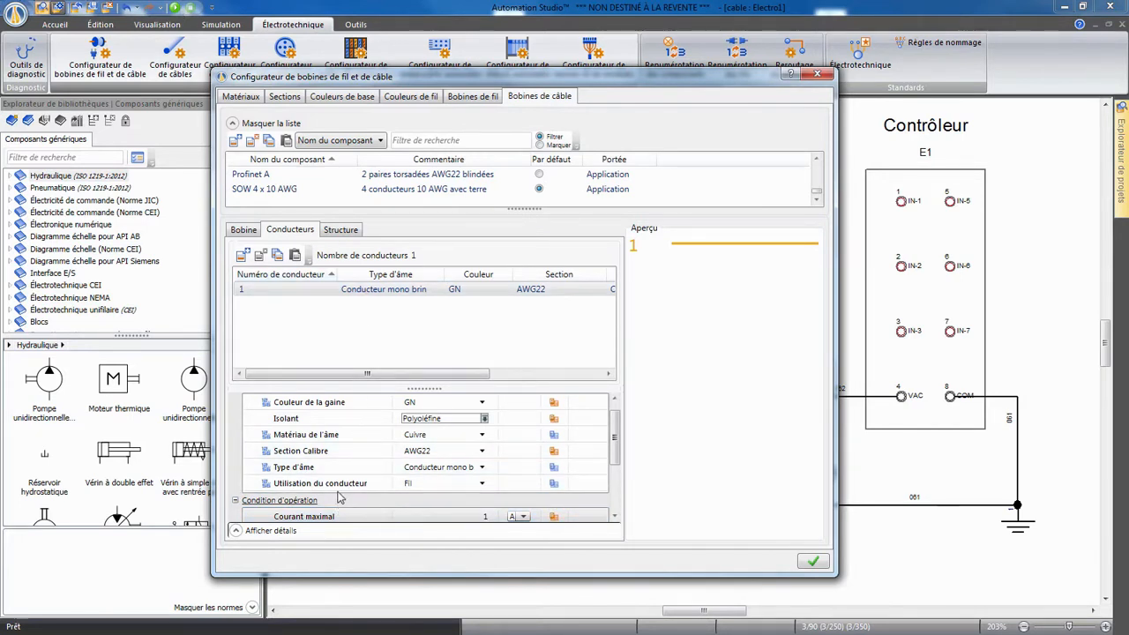
Duplicate conductor 1 and set the sheath colour of the copy, conductor 2, to RD
left_click(277, 255)
left_click(296, 255)
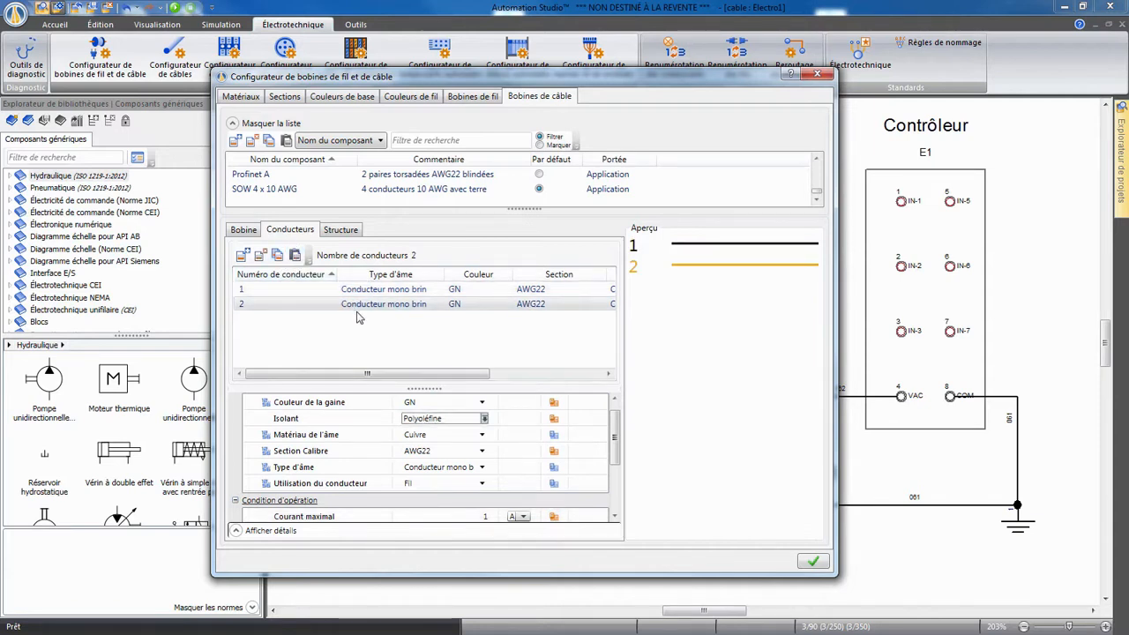
left_click(483, 403)
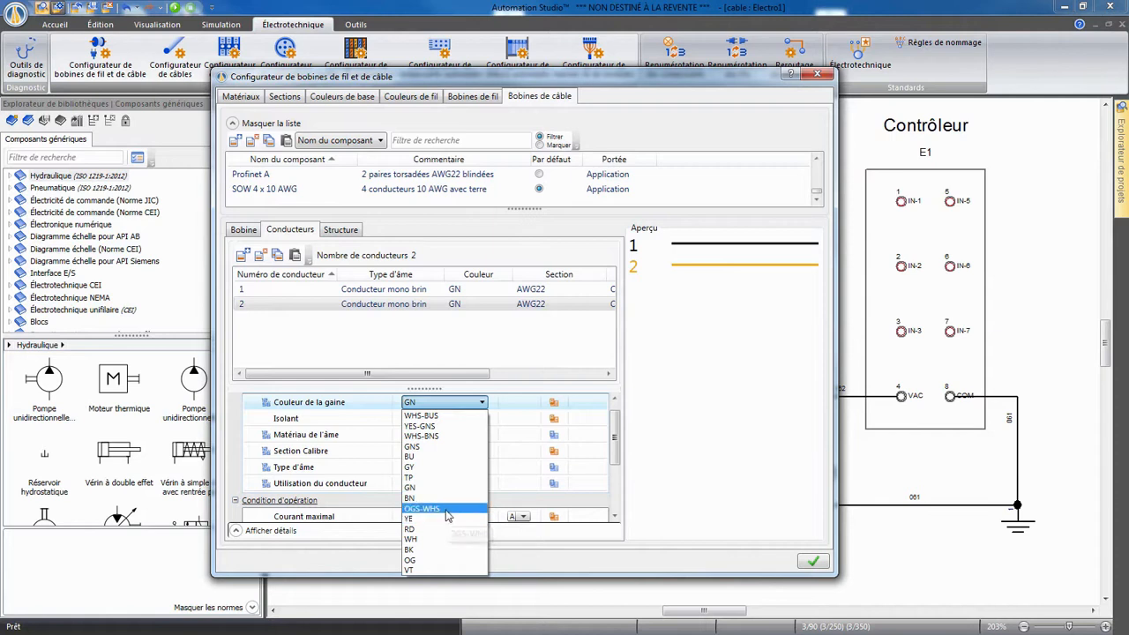
left_click(419, 530)
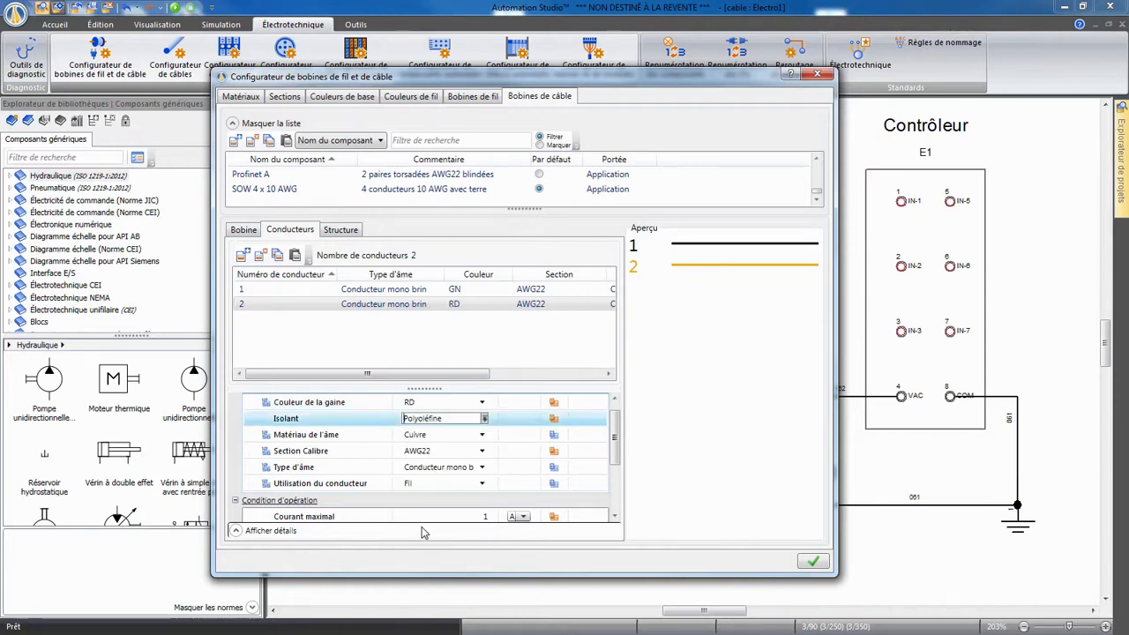
Duplicate conductor 2 and set the sheath colour of the copy, conductor 3, to VT
left_click(277, 255)
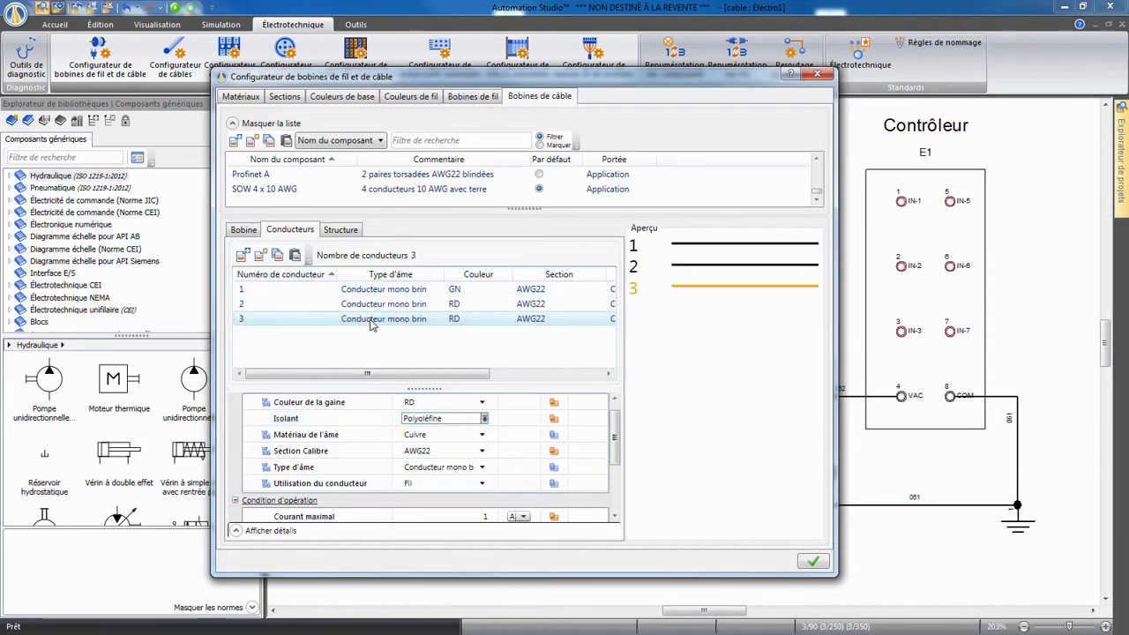
left_click(482, 404)
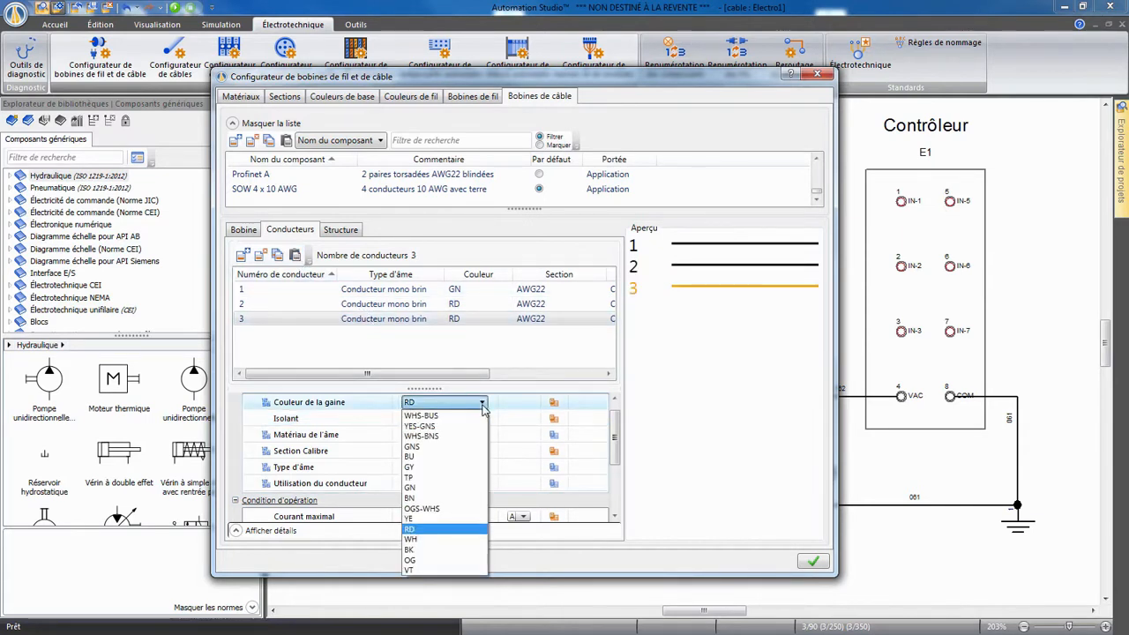
left_click(411, 574)
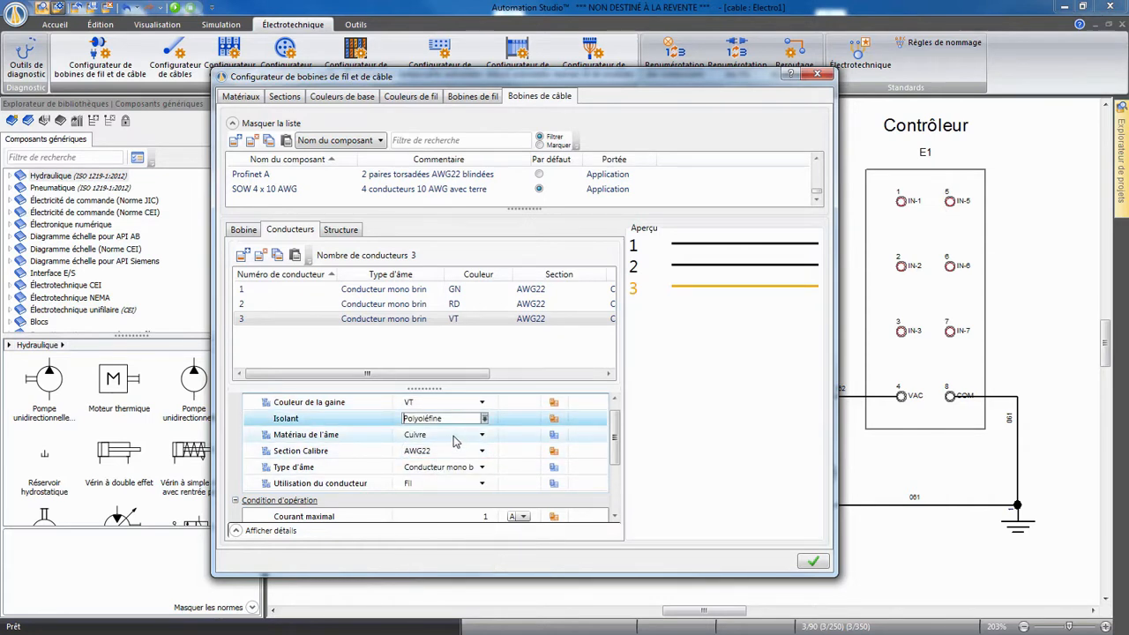
Set conductor 3's usage (Utilisation du conducteur) to "Blindage" and its insulation to PVC
left_click(459, 484)
left_click(460, 509)
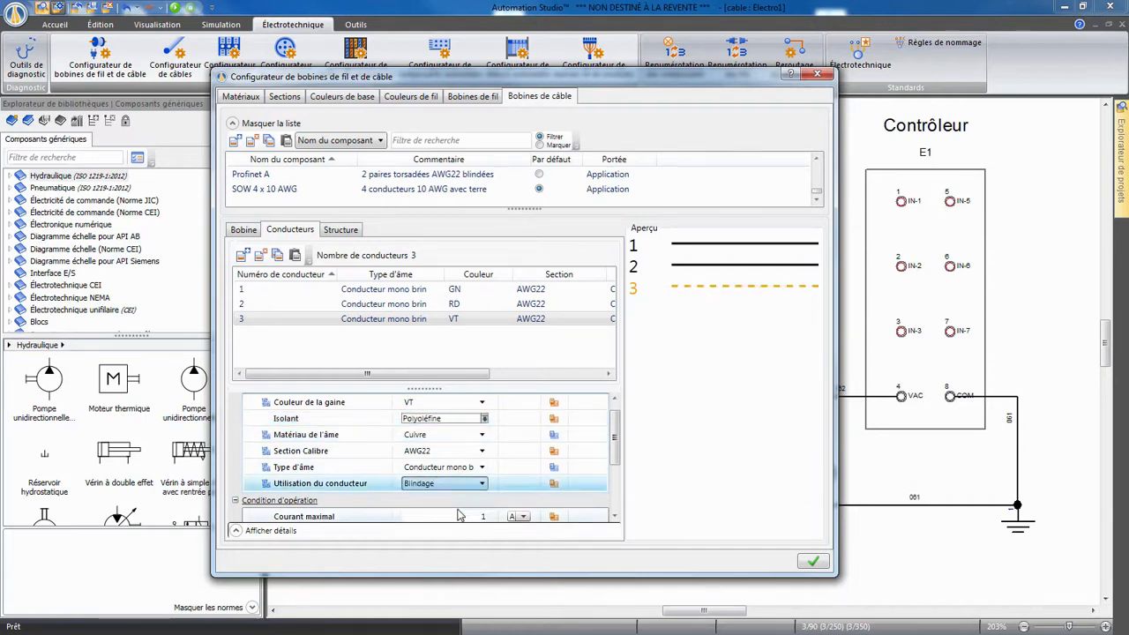
left_click(370, 416)
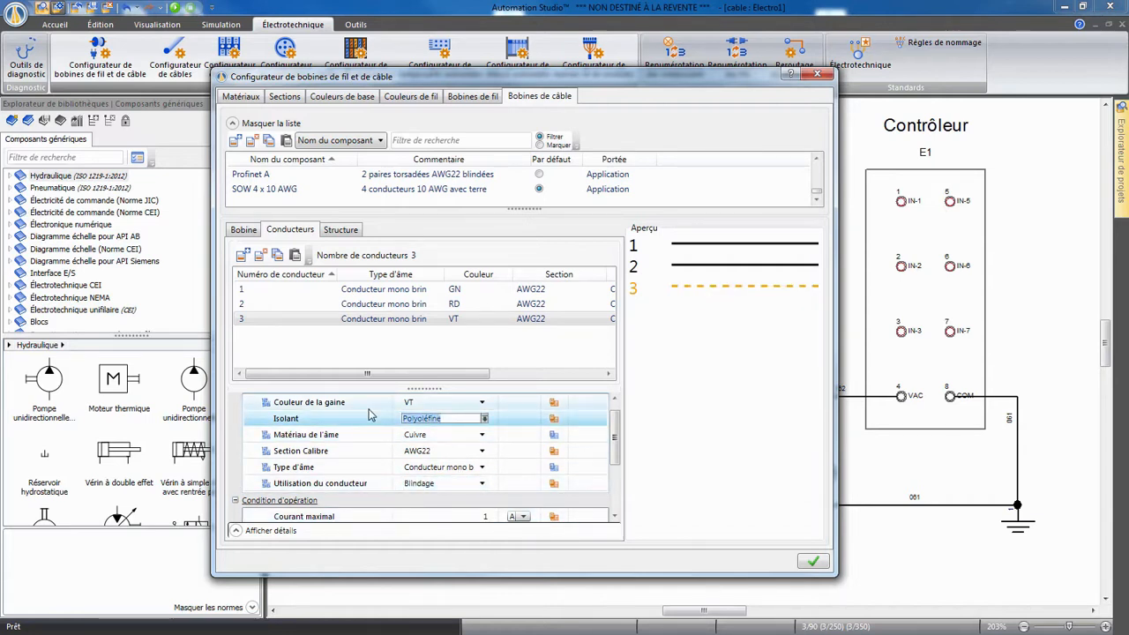
type("PVC")
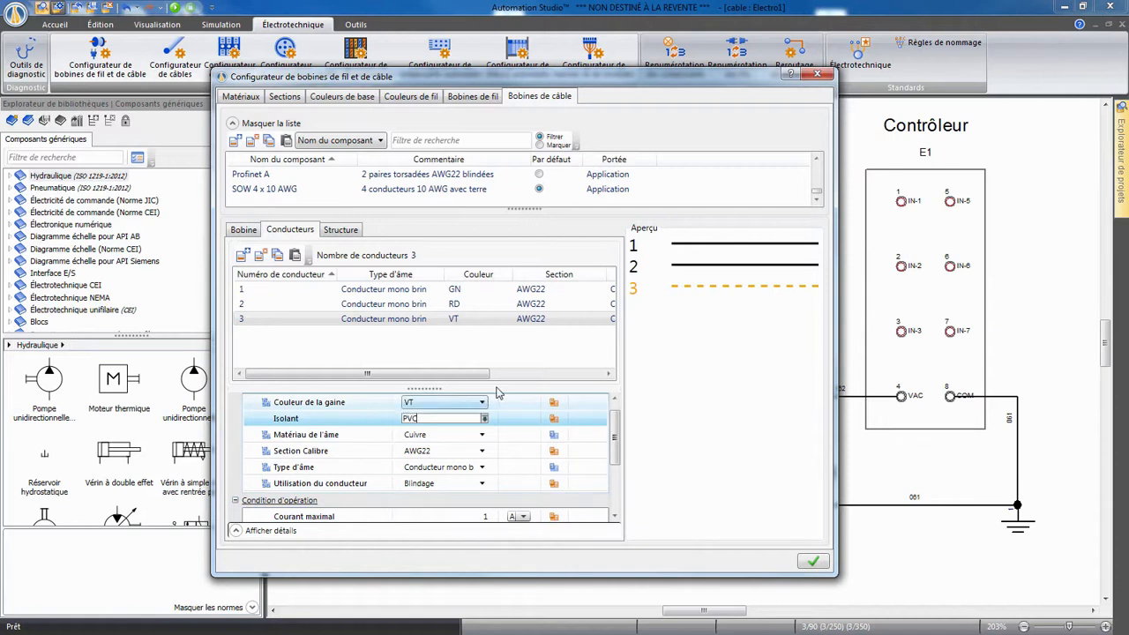
Add a group to the cable structure that combines conductors 1 and 2 as a twisted pair (Torsadé)
left_click(340, 229)
left_click(243, 263)
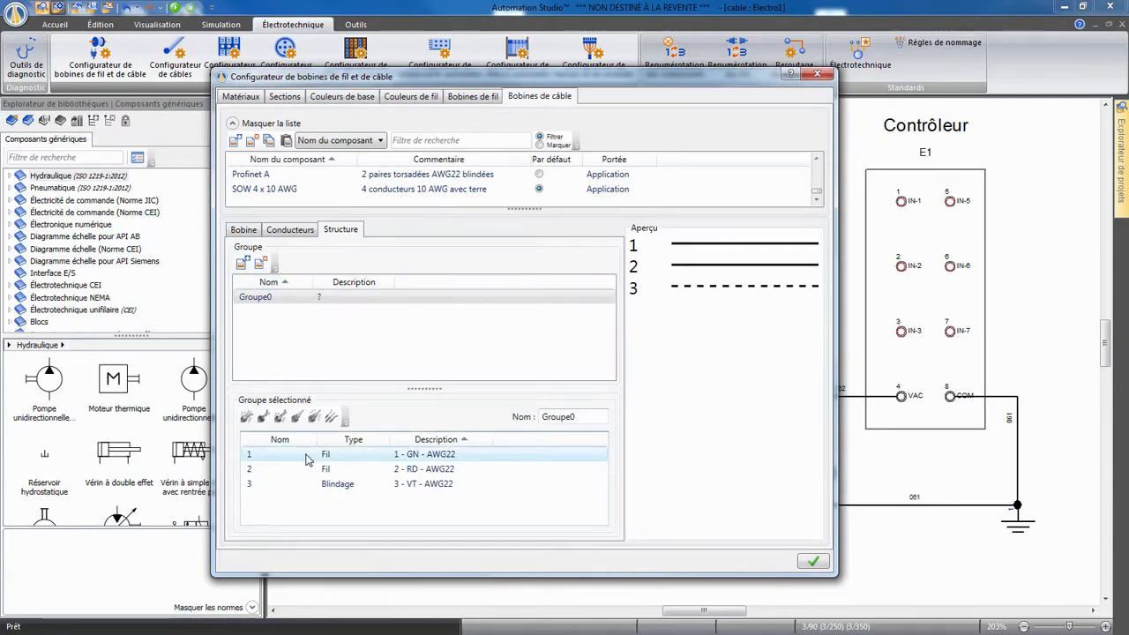
left_click_drag(306, 458, 307, 469)
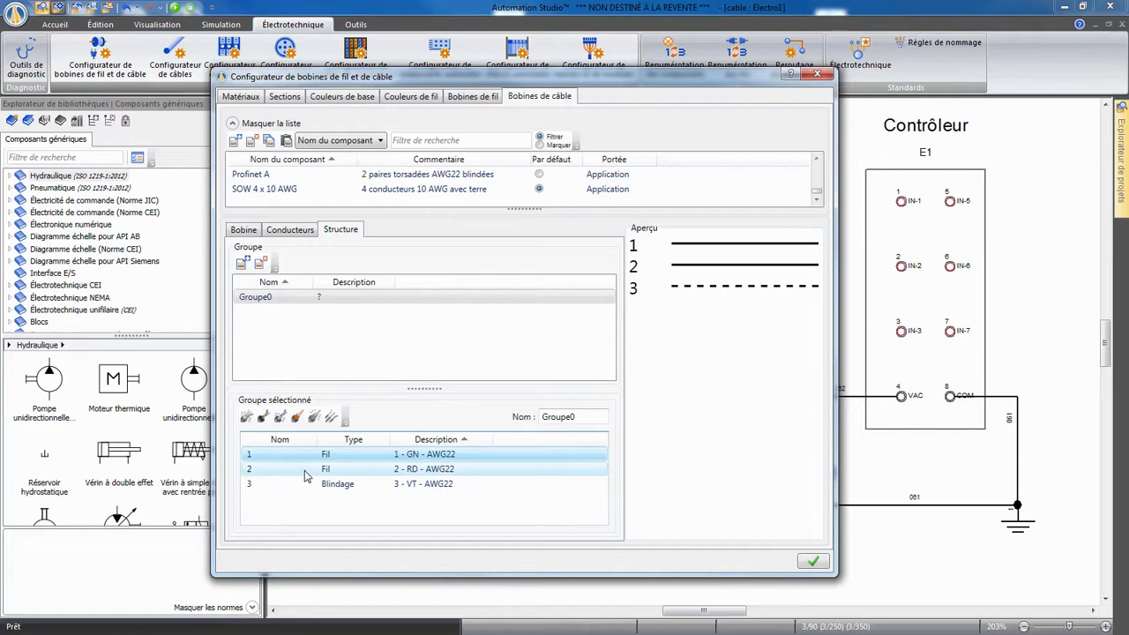
left_click(262, 418)
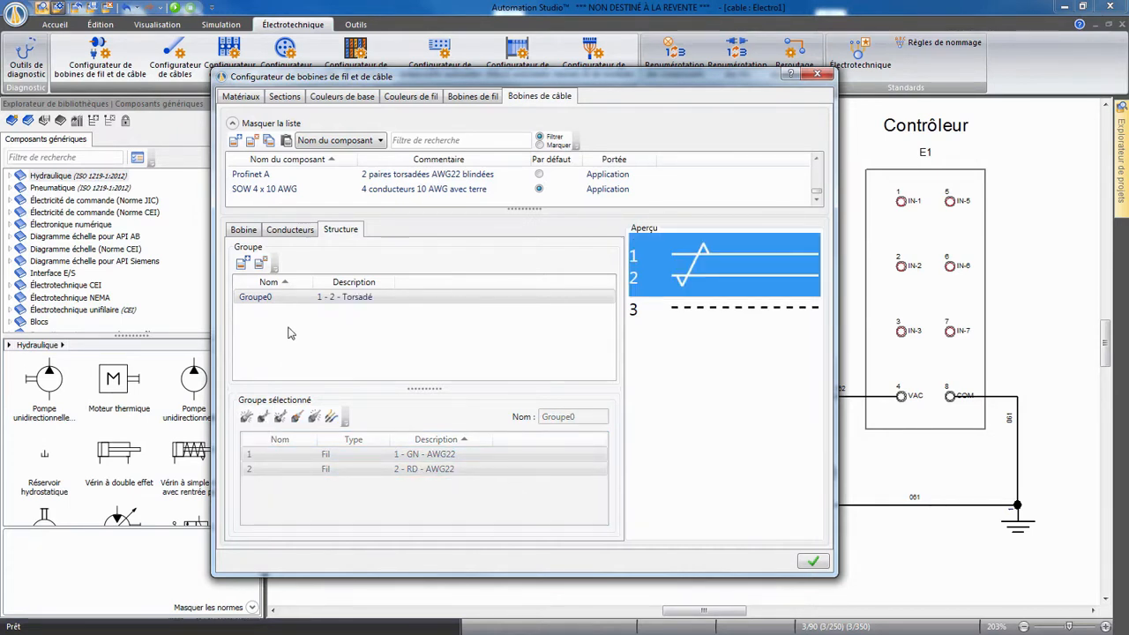
Add a second group that shields the twisted pair with conductor 3 (Blindé), and close the spool configurator
left_click(243, 264)
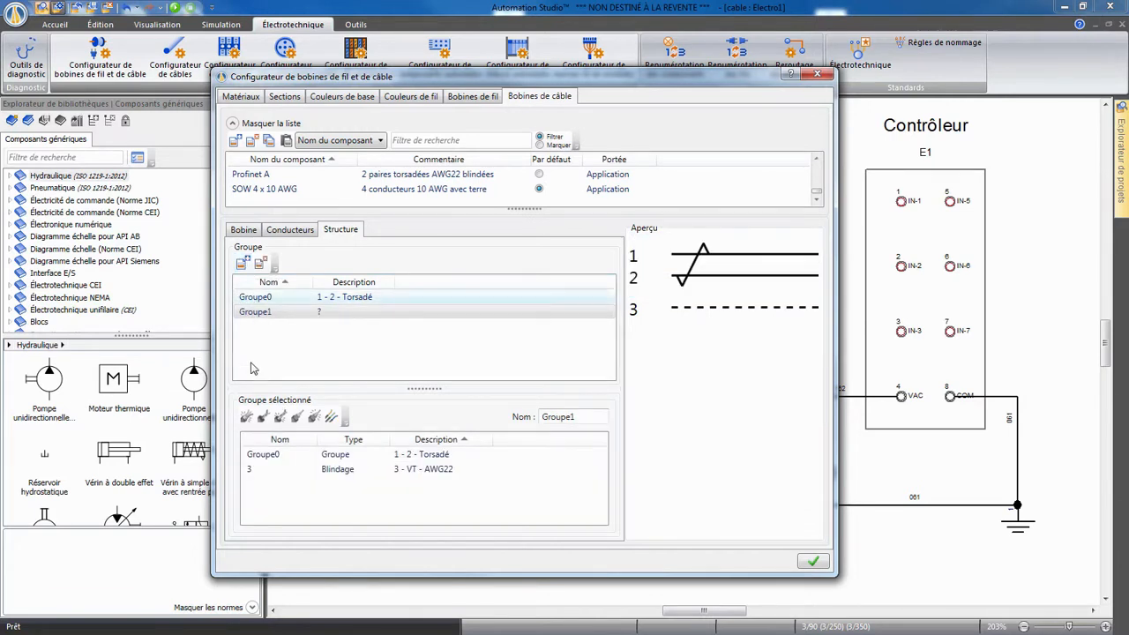
left_click(262, 469)
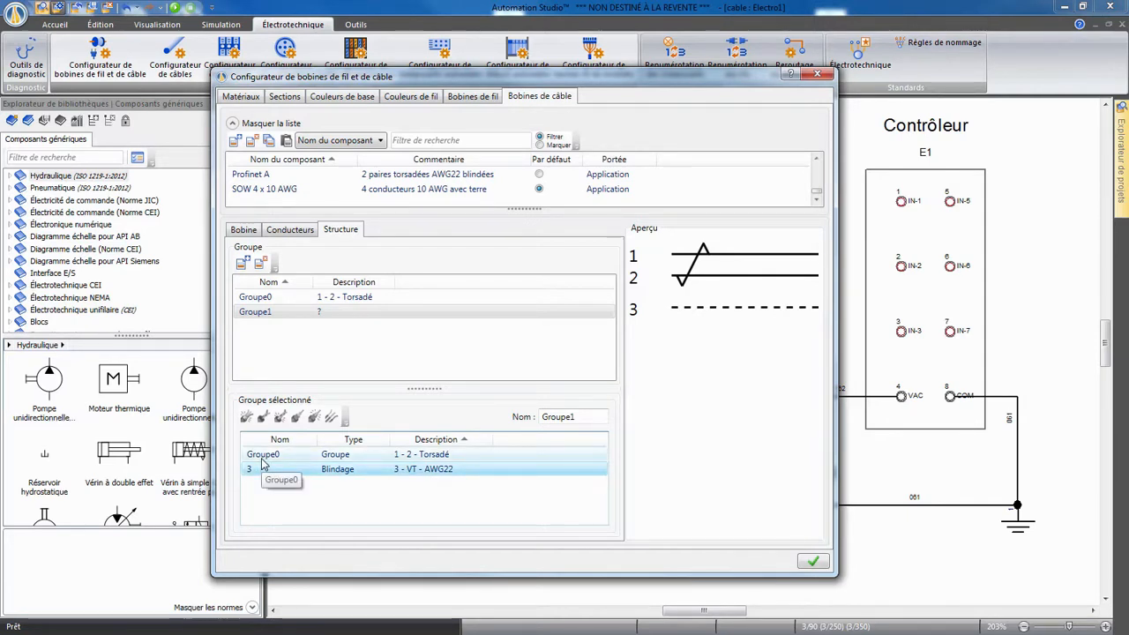
left_click(262, 459, "ctrl")
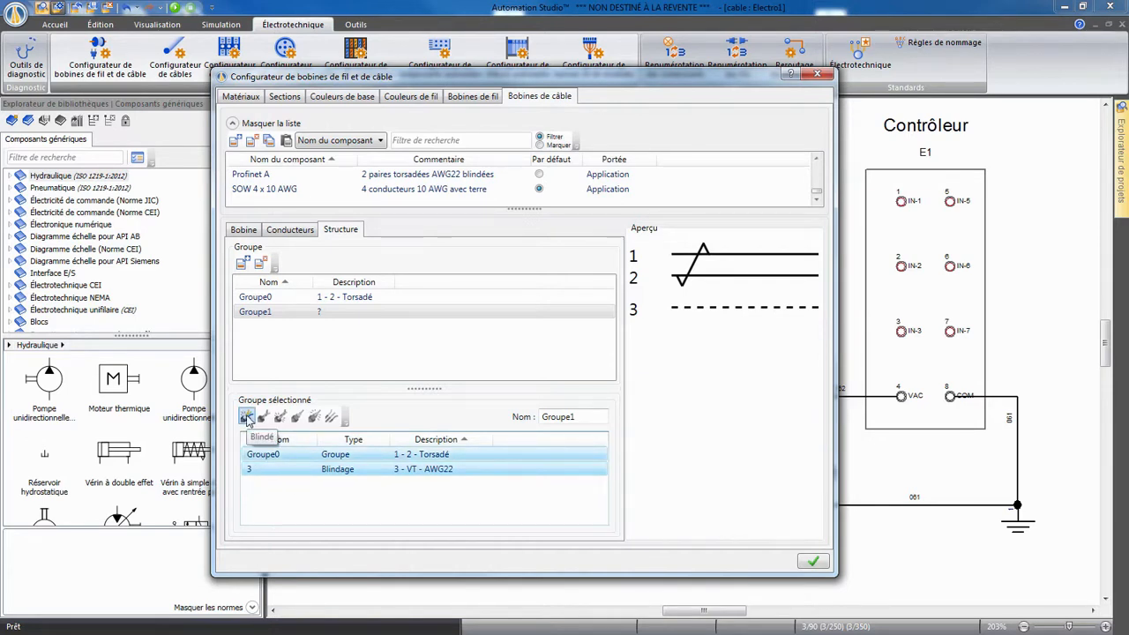
left_click(247, 419)
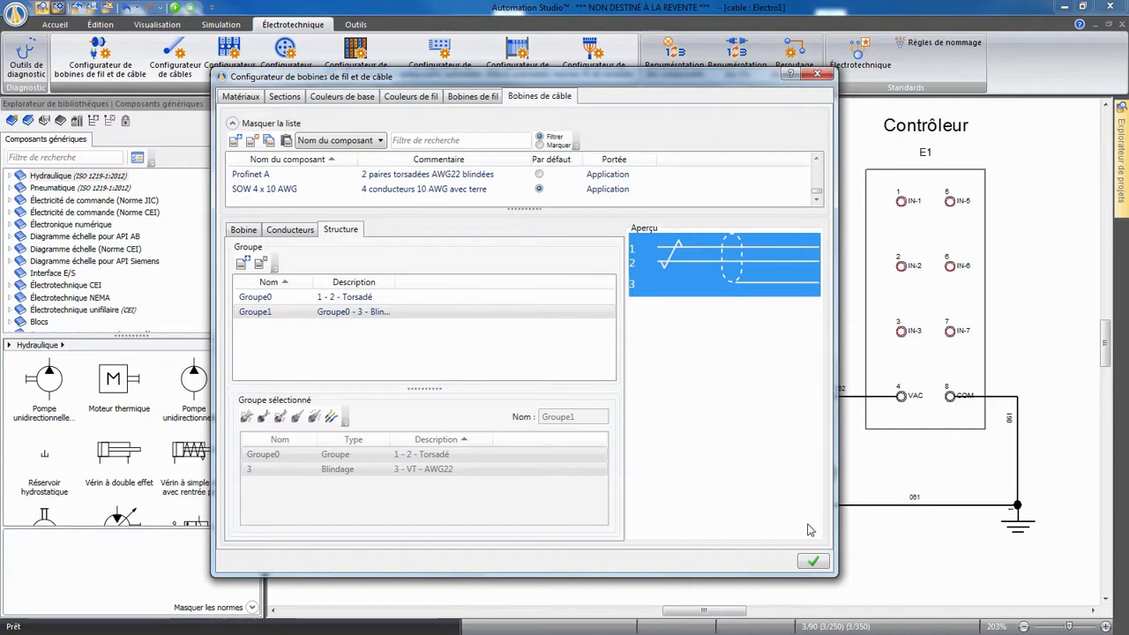
left_click(818, 74)
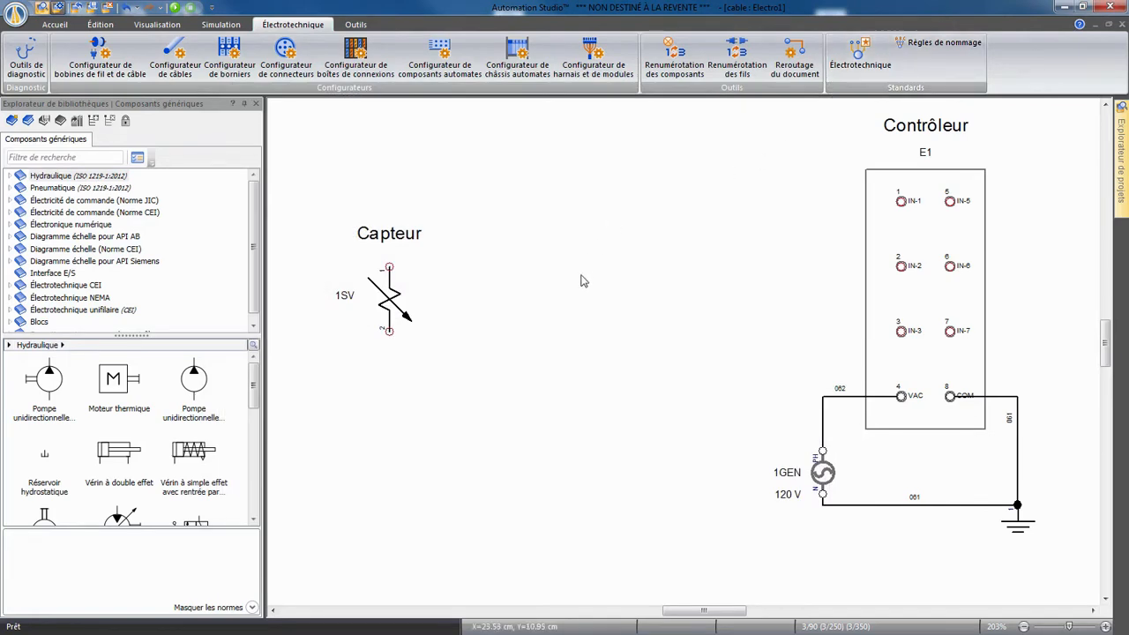
Add a cable in the cable configurator, assign it the Cable 1 spool, apply the change and close the configurator
left_click(174, 60)
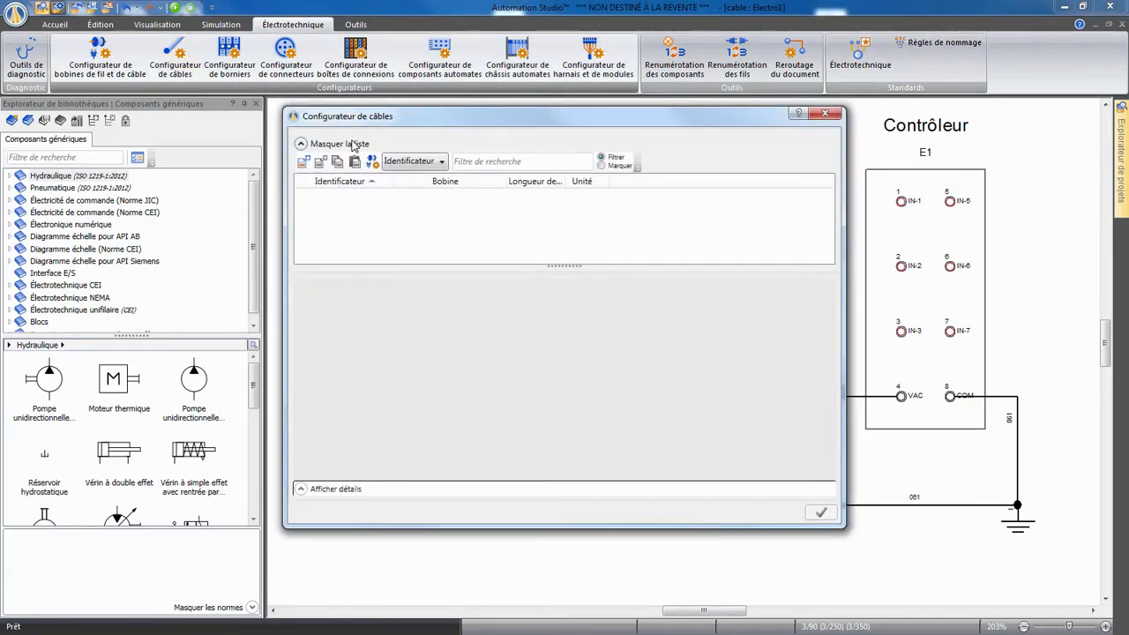
left_click(304, 162)
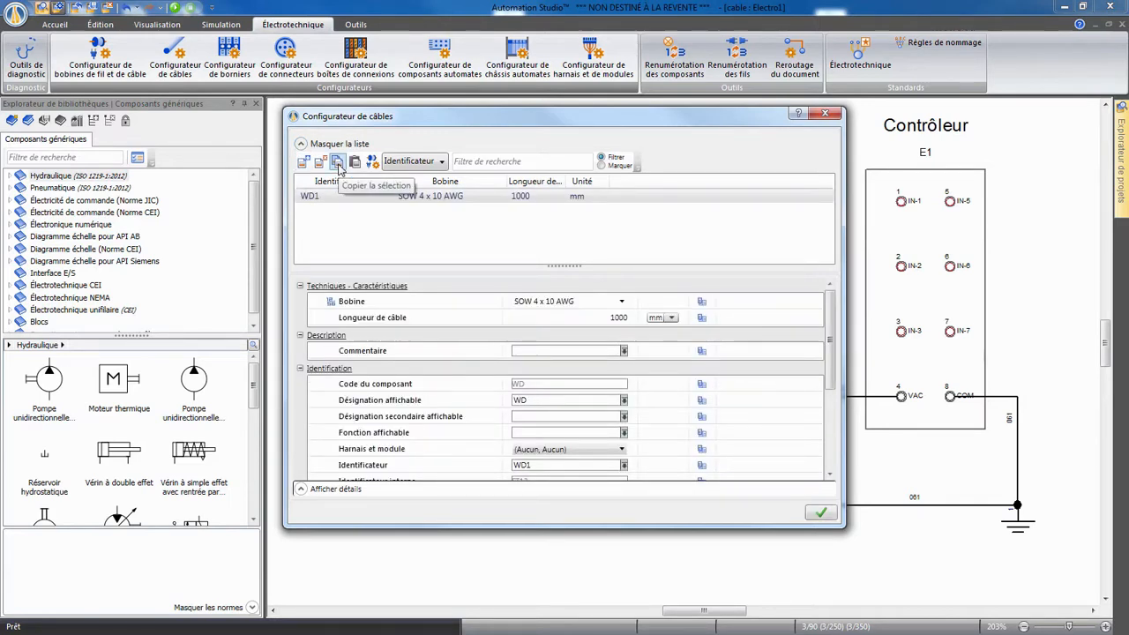
left_click(621, 301)
left_click(621, 301)
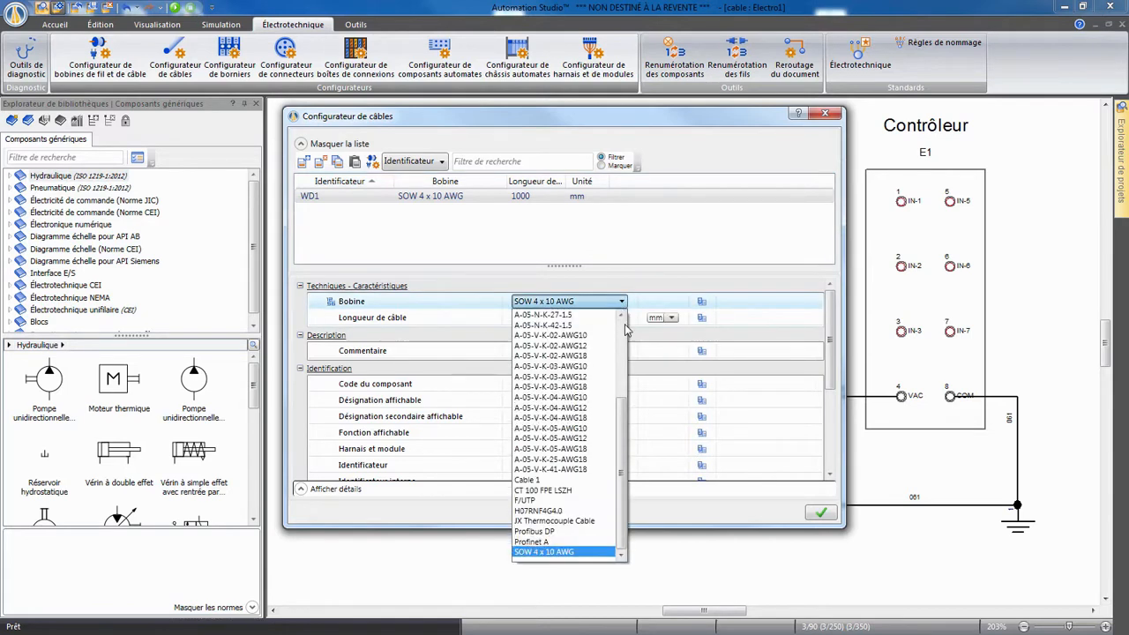
left_click(540, 479)
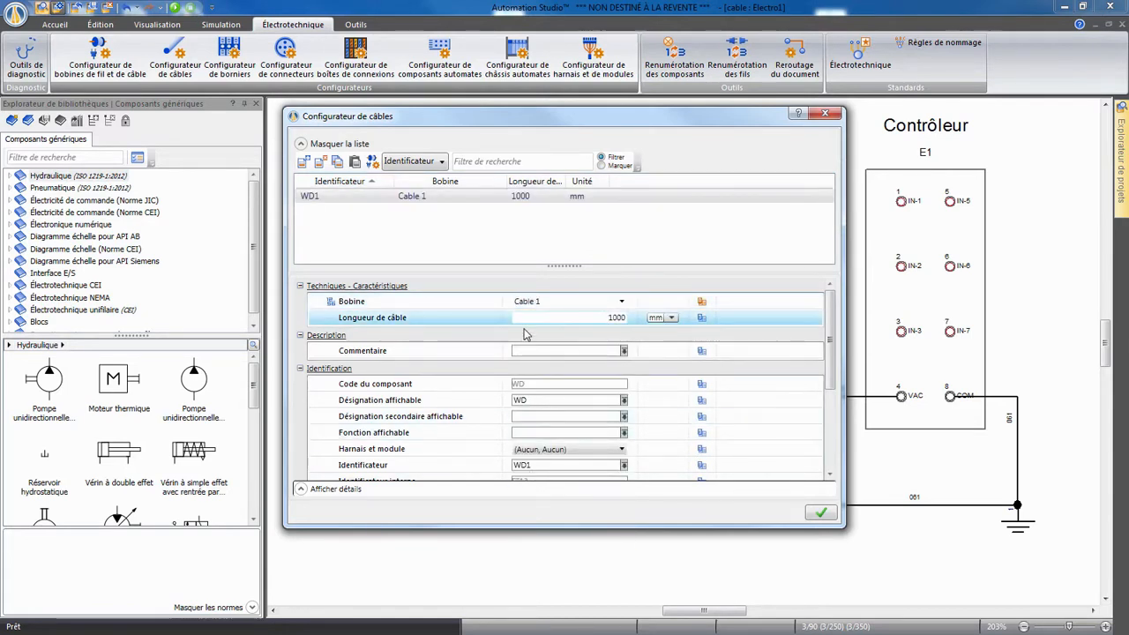
left_click(572, 319)
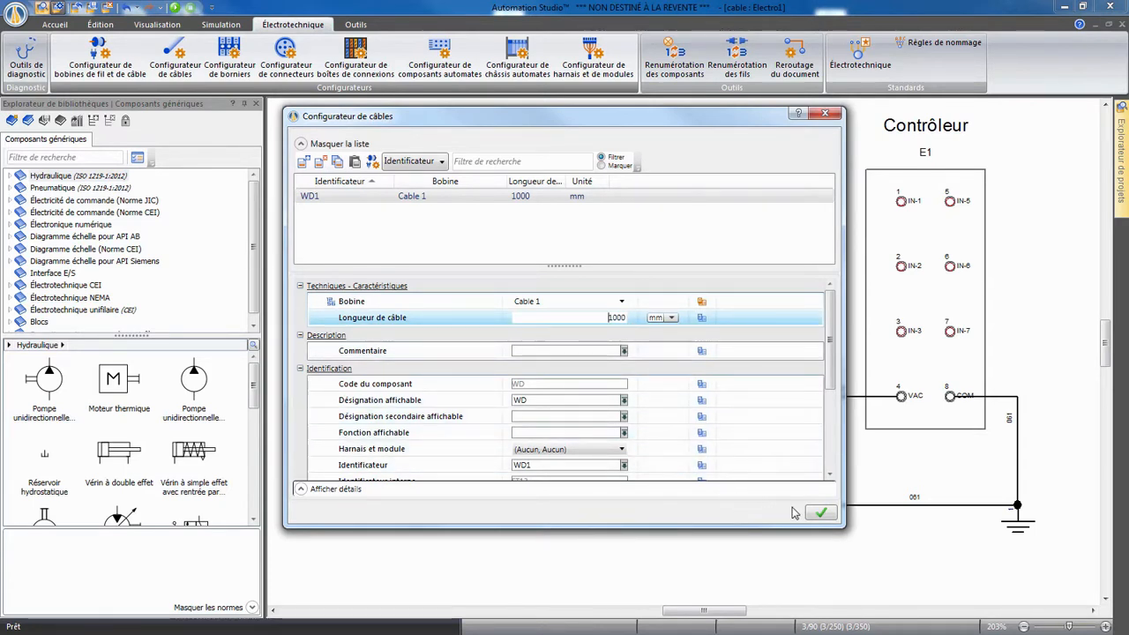
left_click(821, 513)
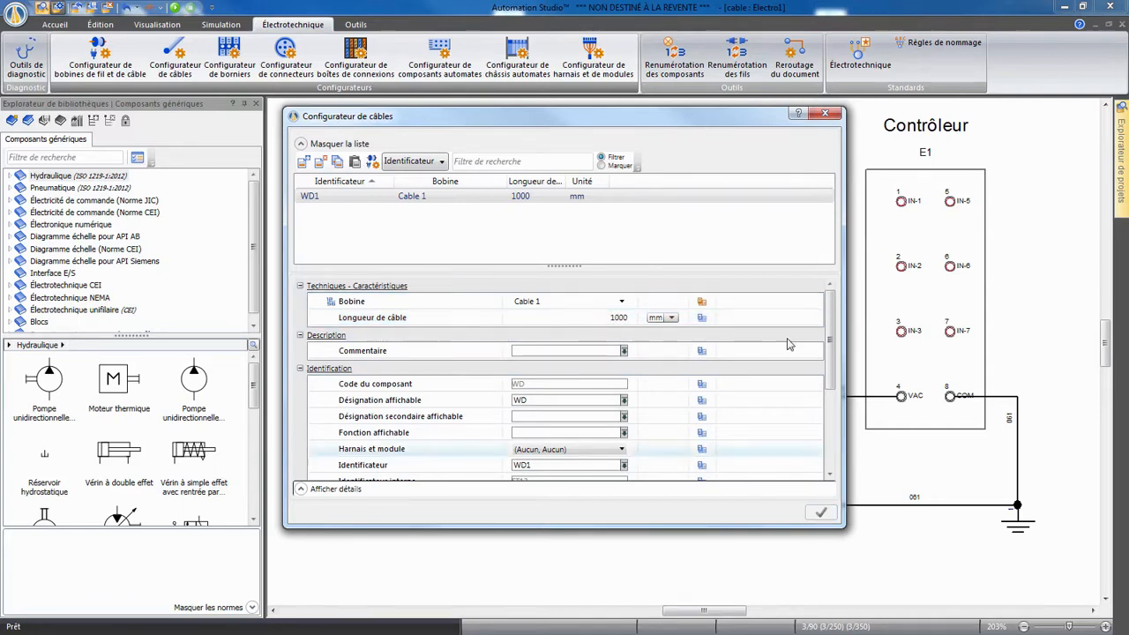
left_click(825, 113)
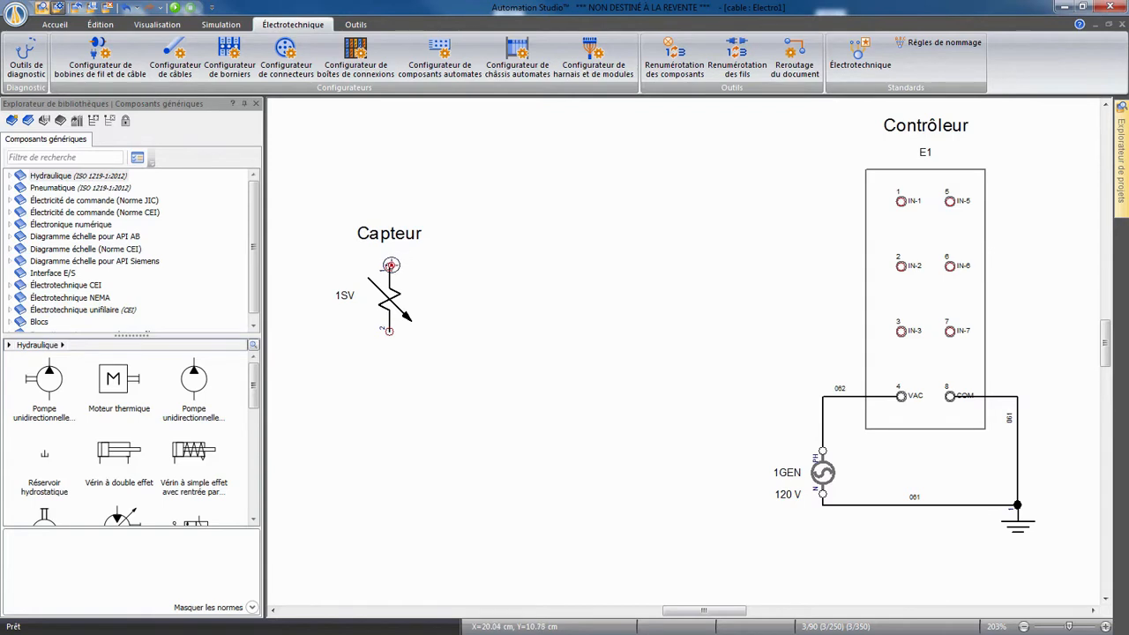
Wire sensor 1SV's terminal 1 to controller input IN-2 and its terminal 2 to IN-3
left_click_drag(389, 266, 901, 266)
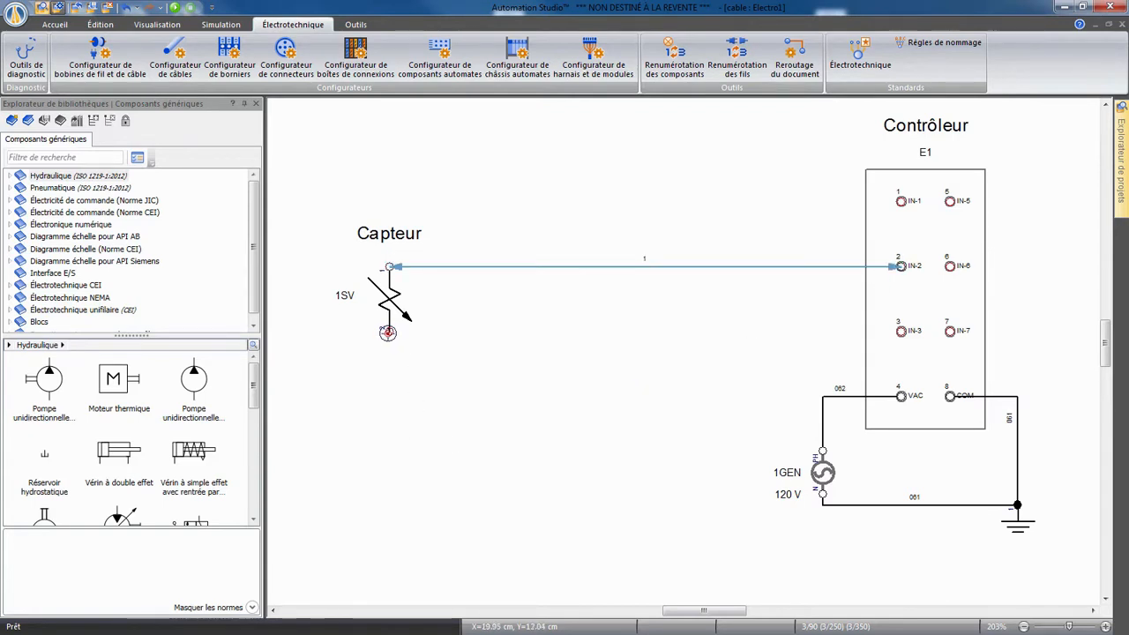
left_click_drag(389, 330, 900, 331)
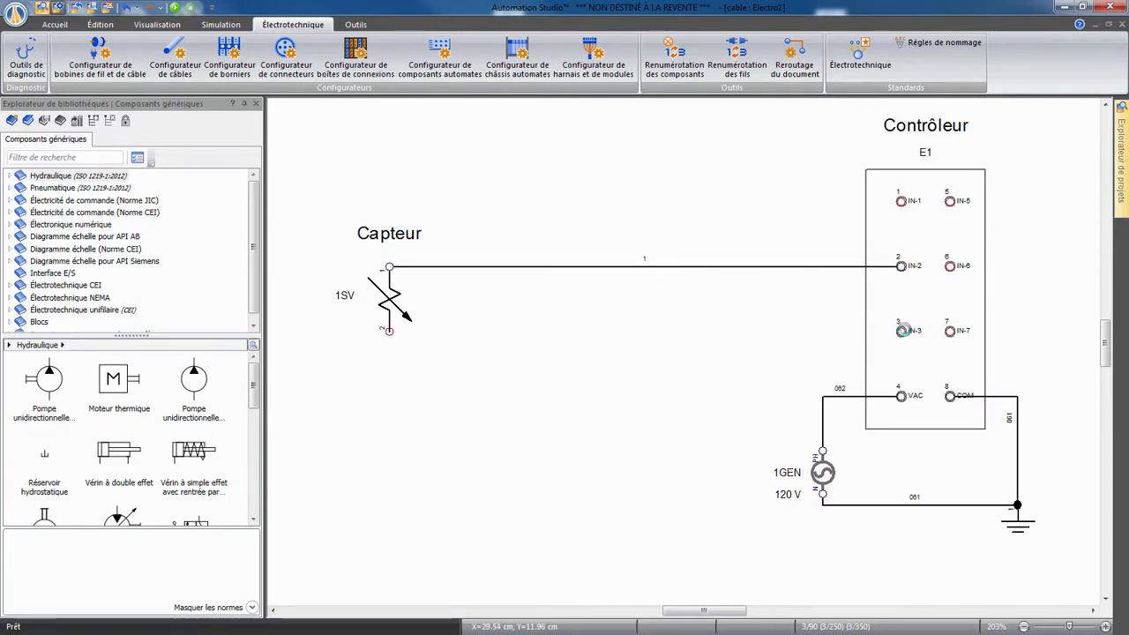
Place a rotated NEMA insulated conductor end (Bout de conducteur isolé) below the sensor and wire it to the controller's COM terminal
left_click(10, 297)
scroll(254, 229, "down", 2)
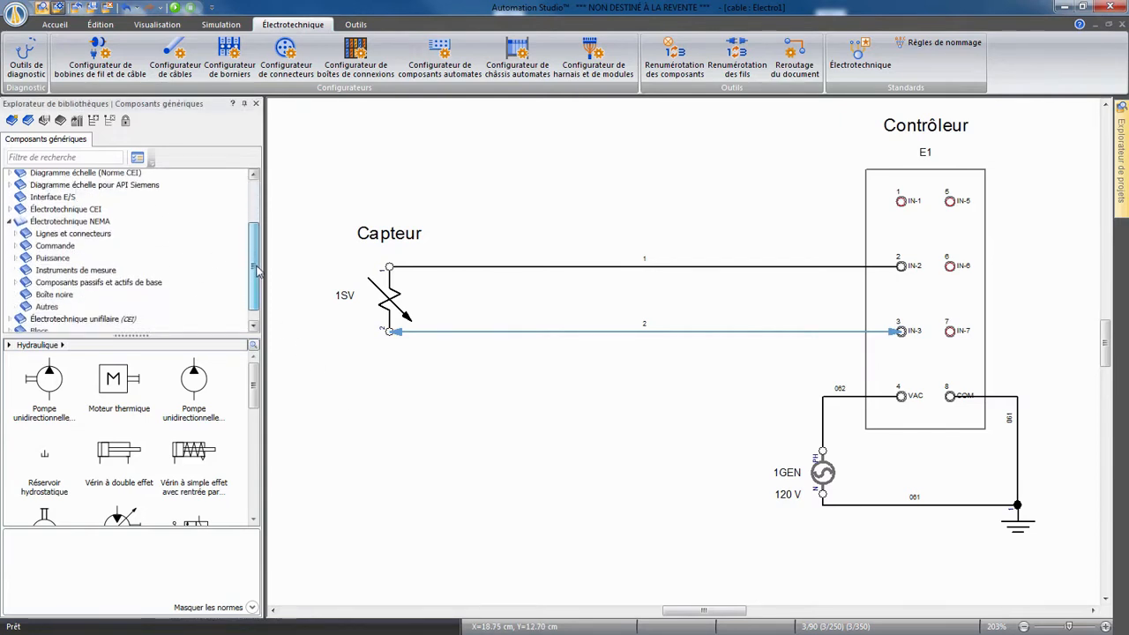
left_click(15, 232)
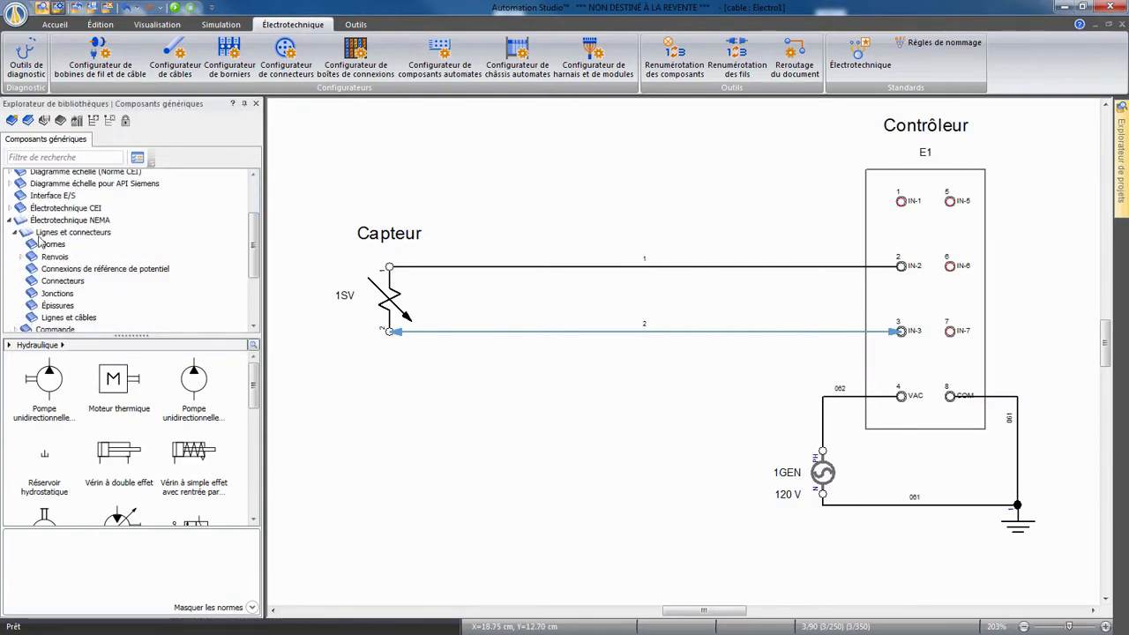
left_click(65, 318)
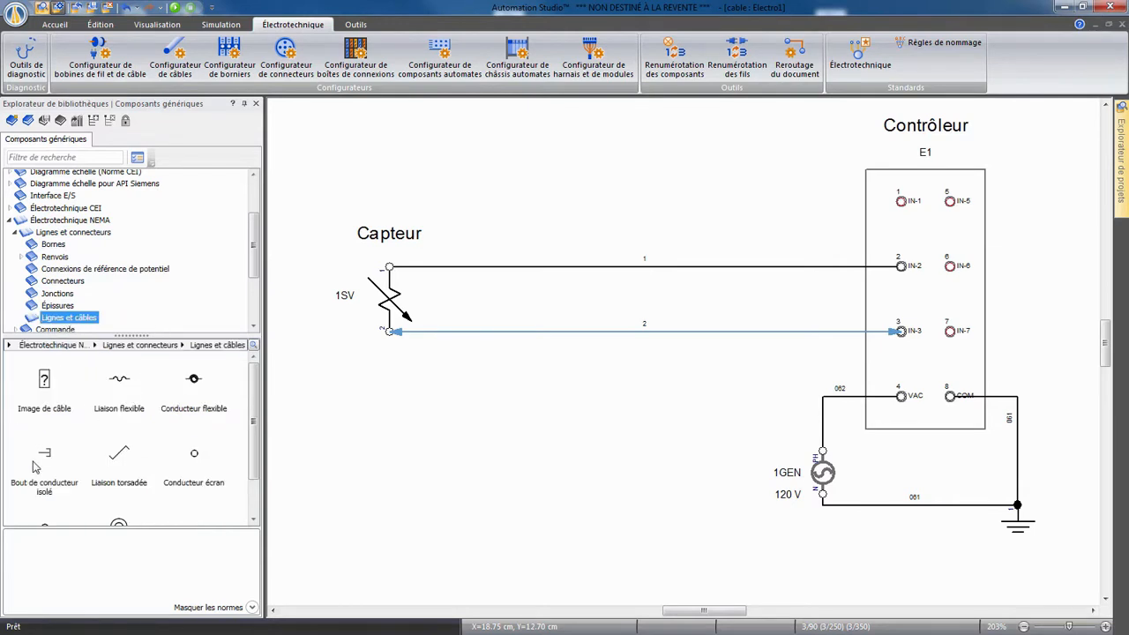
left_click_drag(71, 448, 412, 441)
key("ctrl+r")
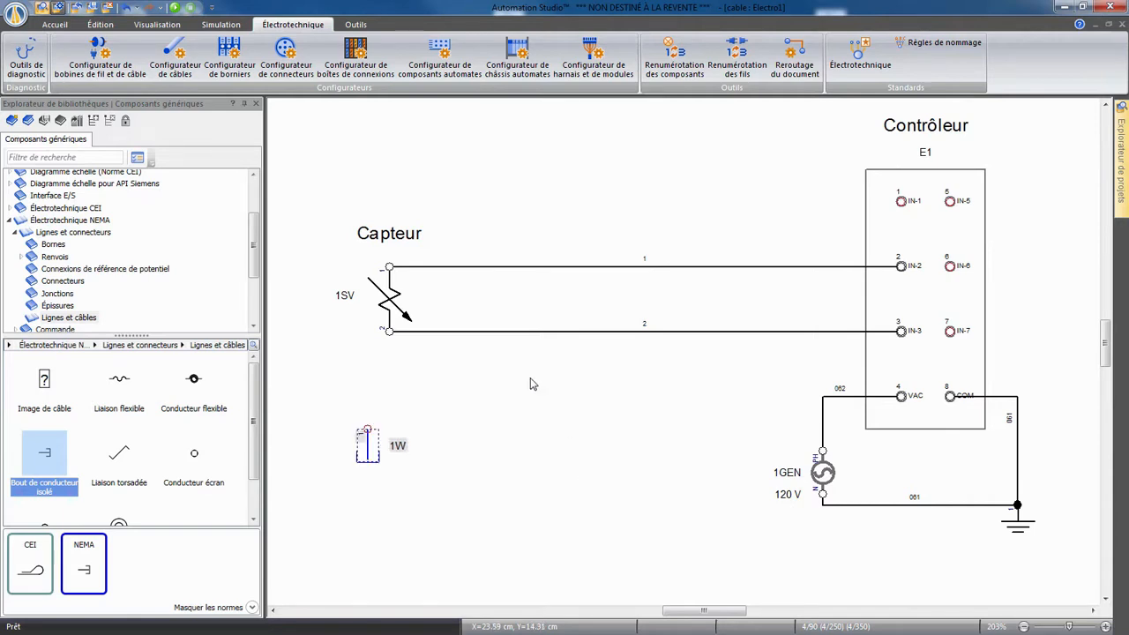
left_click(394, 406)
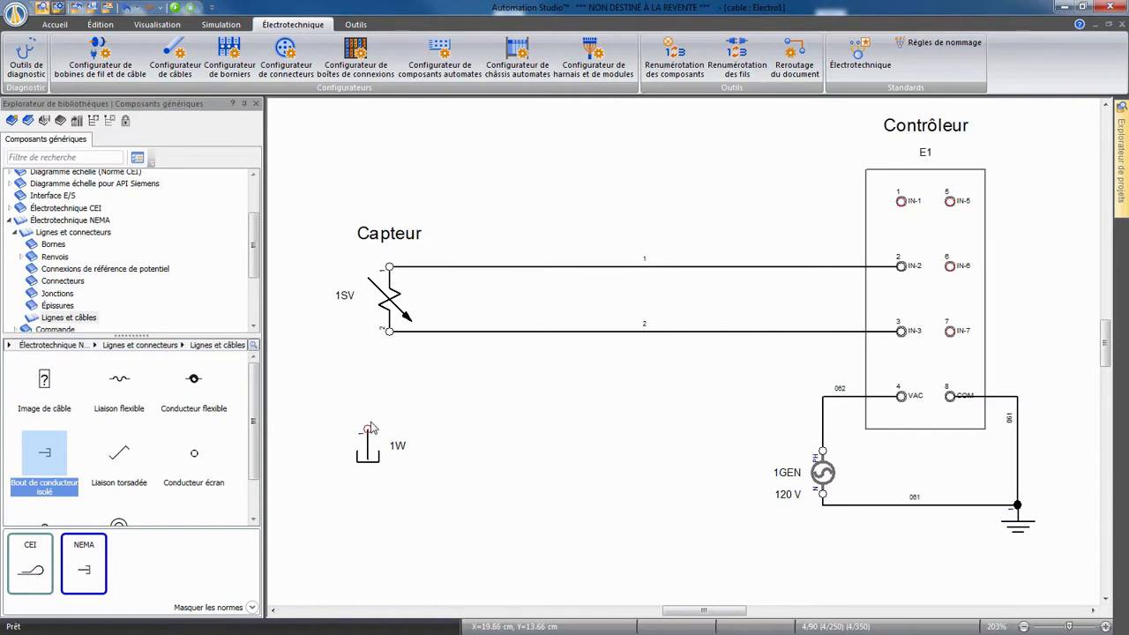
left_click_drag(371, 428, 948, 395)
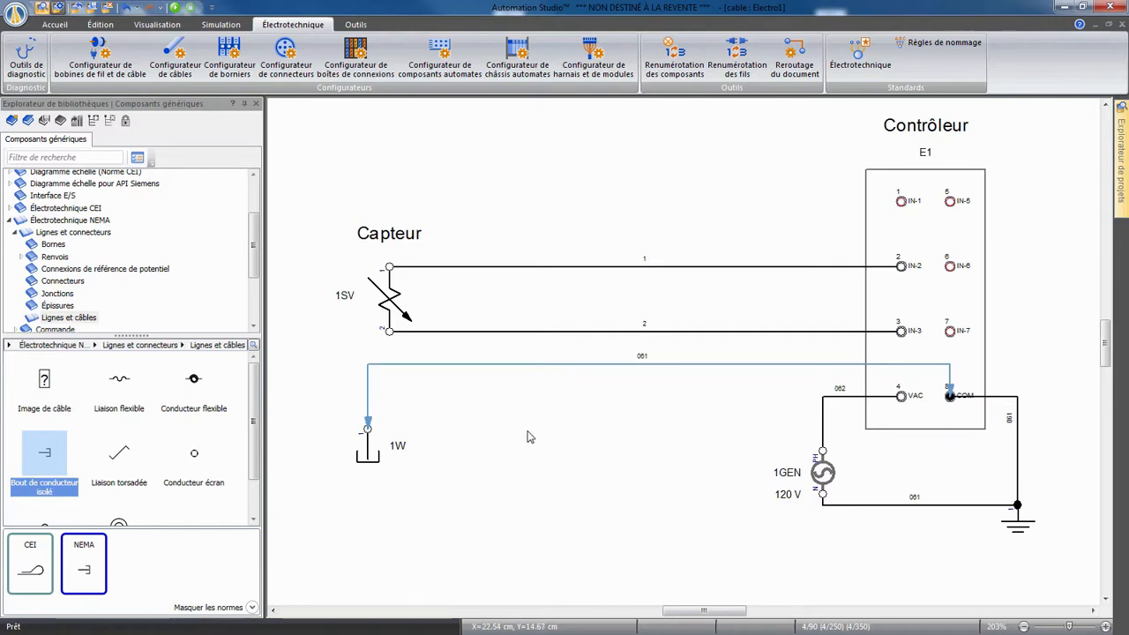
Set the displayable designation of the wire to IN-2 to "w" and associate the wire with conductor 1 of cable WD1
double_click(419, 267)
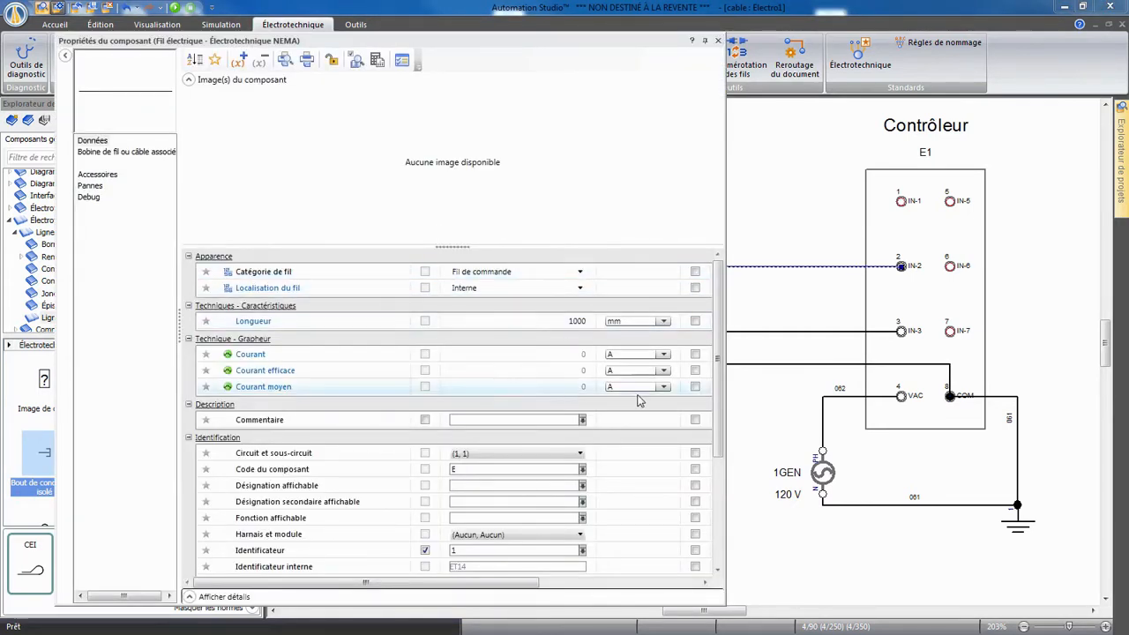
left_click(486, 485)
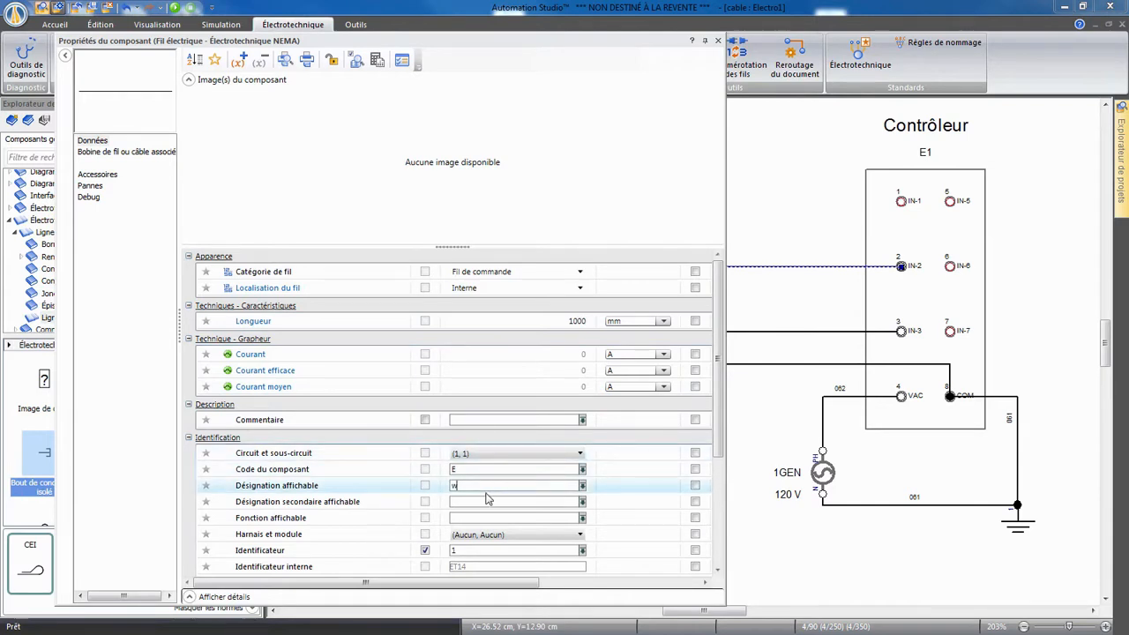
left_click(512, 483)
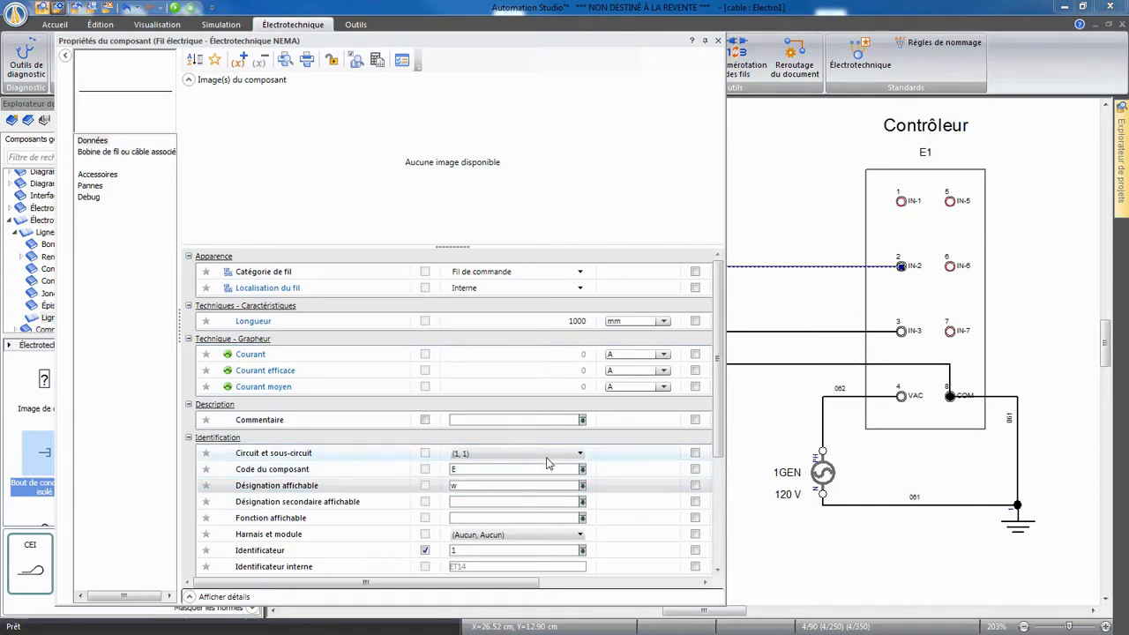
left_click(127, 152)
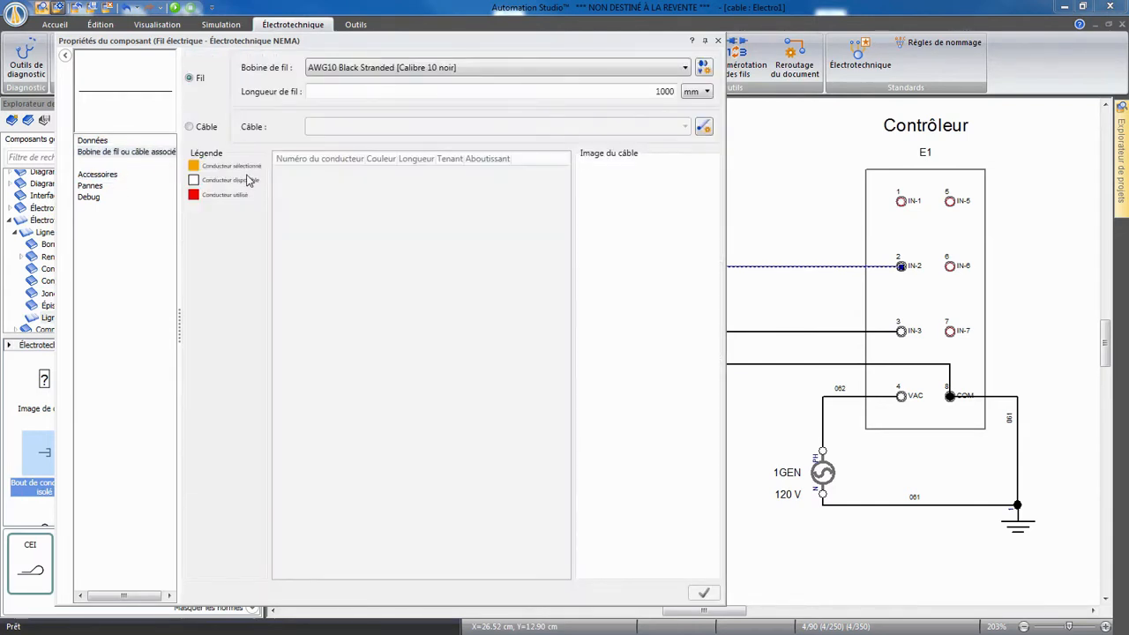
left_click(191, 128)
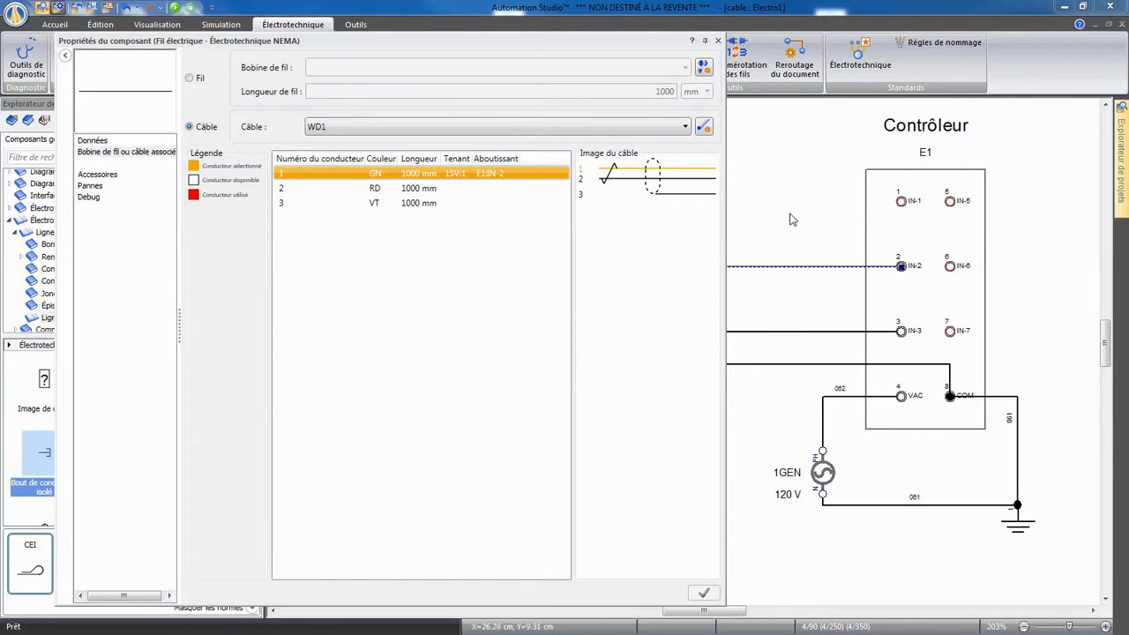
Set the displayable designation of the wire to IN-3 to "w" and associate the wire with conductor 2 of cable WD1
left_click(830, 334)
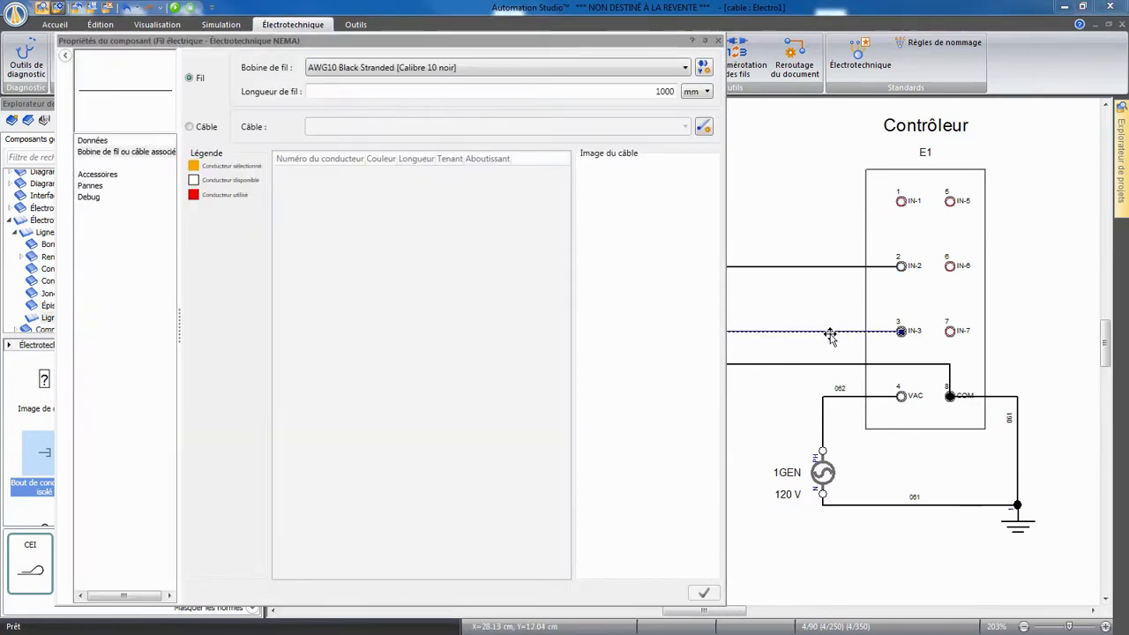
left_click(79, 143)
left_click(79, 143)
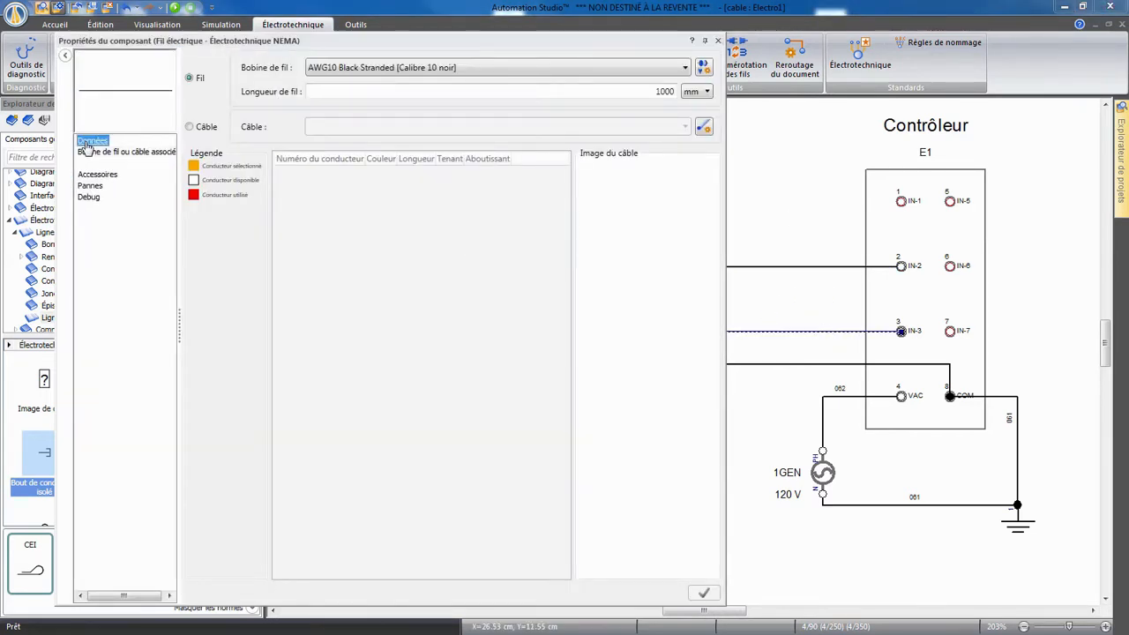
left_click(498, 488)
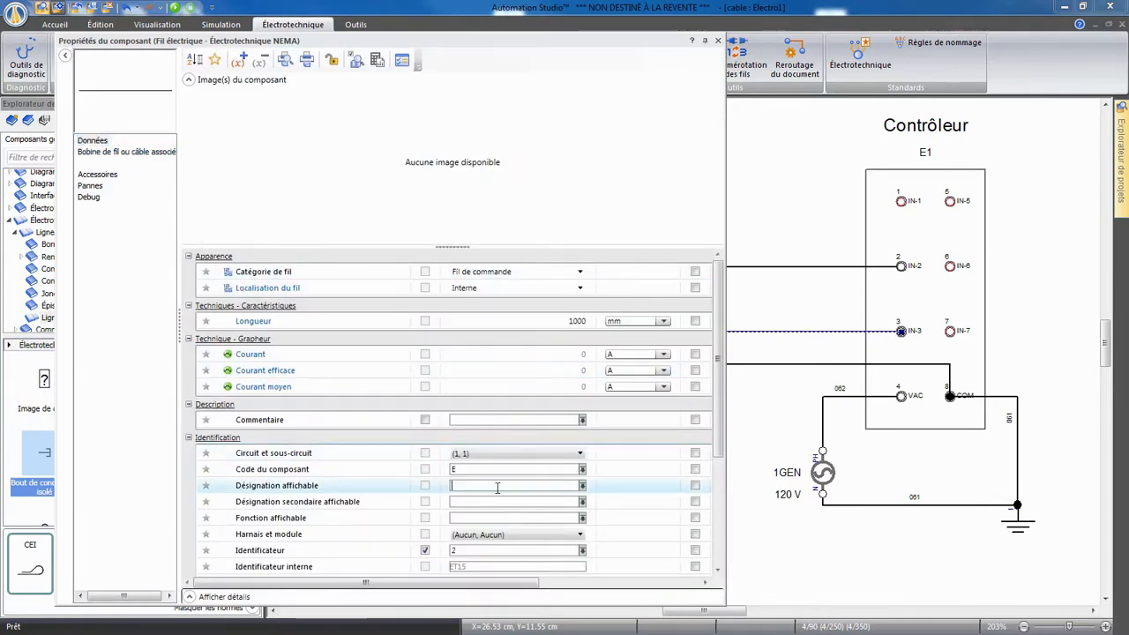
left_click(118, 152)
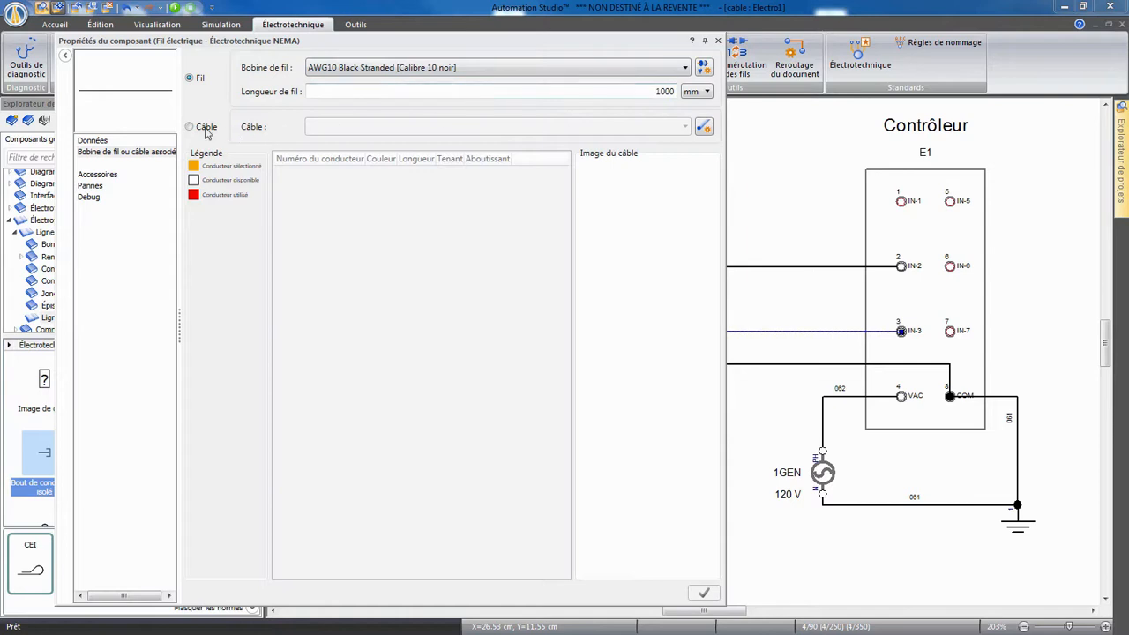
left_click(203, 129)
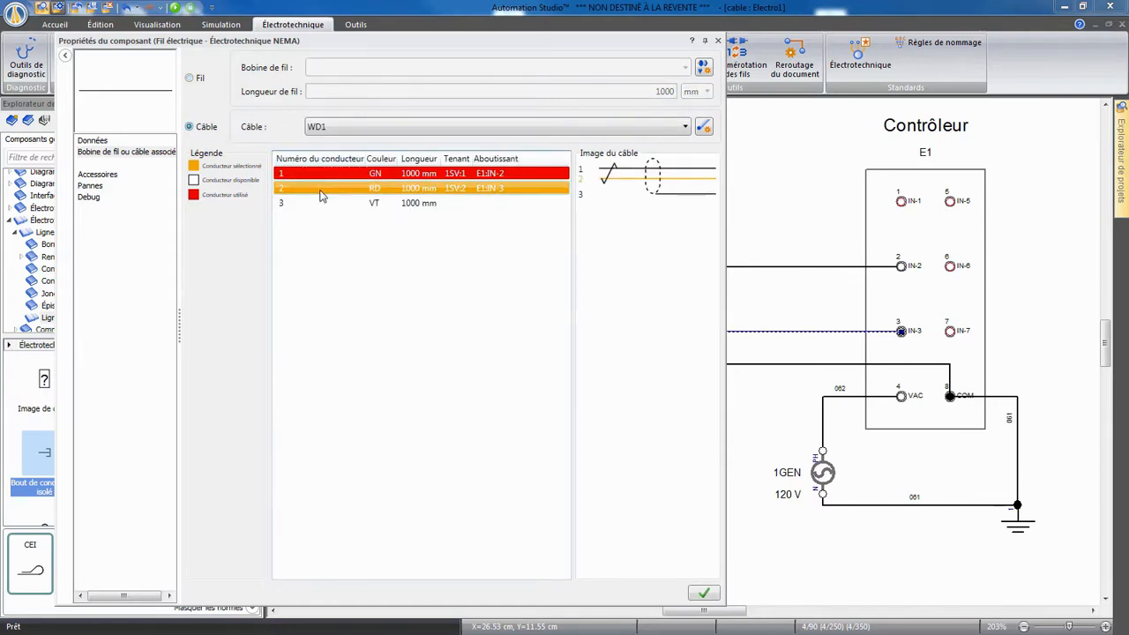
left_click(704, 593)
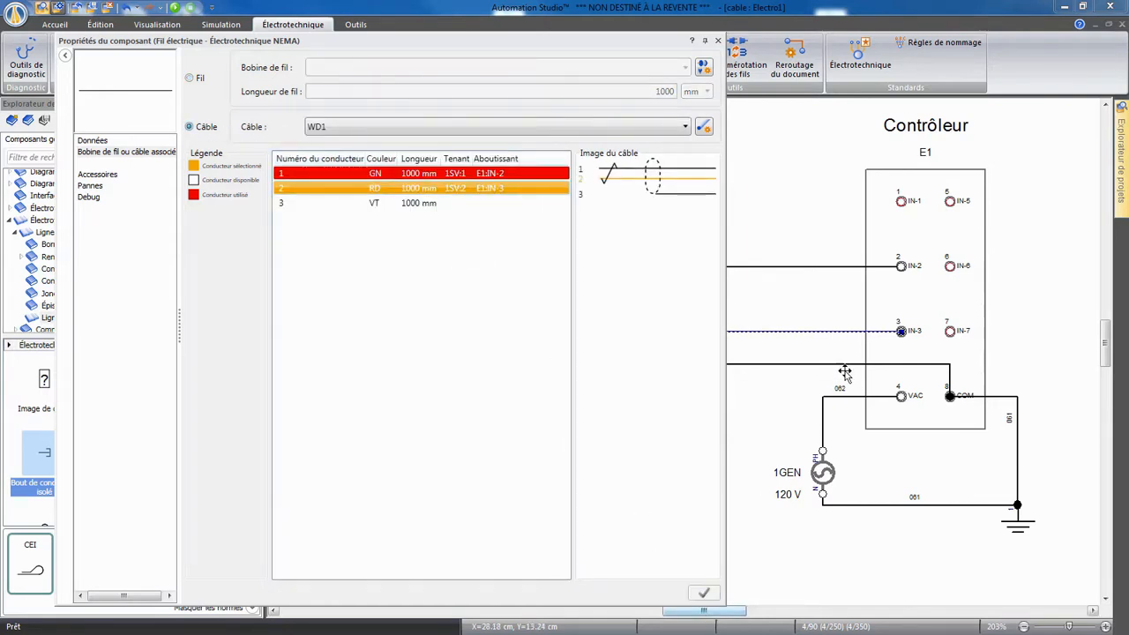
Associate the wire to the COM terminal with conductor 3 of cable WD1 and set its displayable designation to "g"
left_click(788, 365)
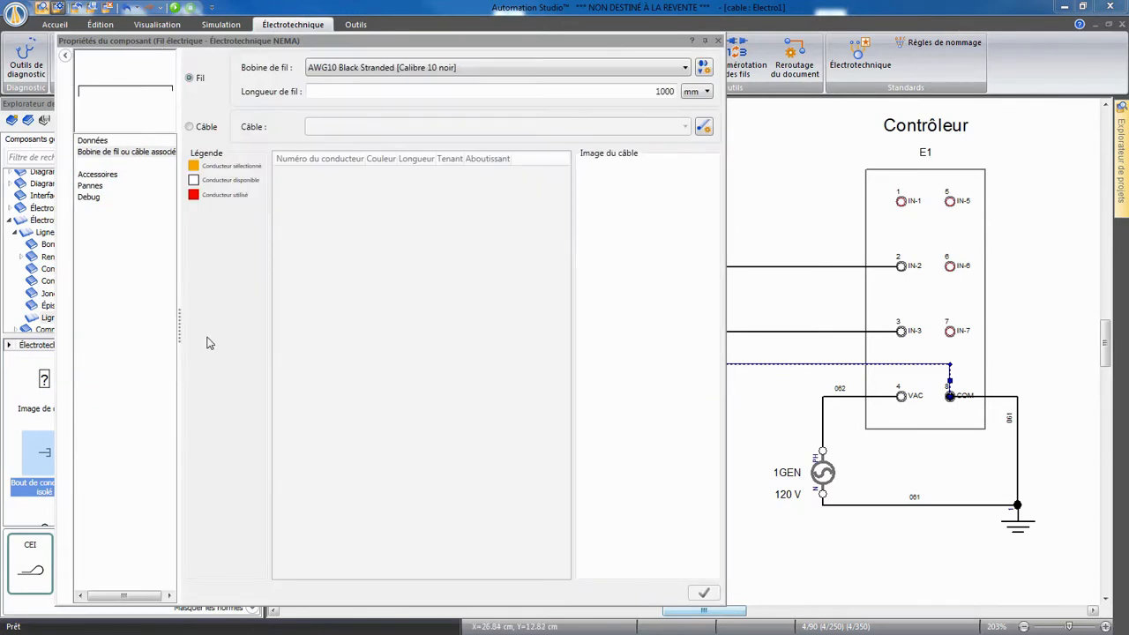
left_click(202, 129)
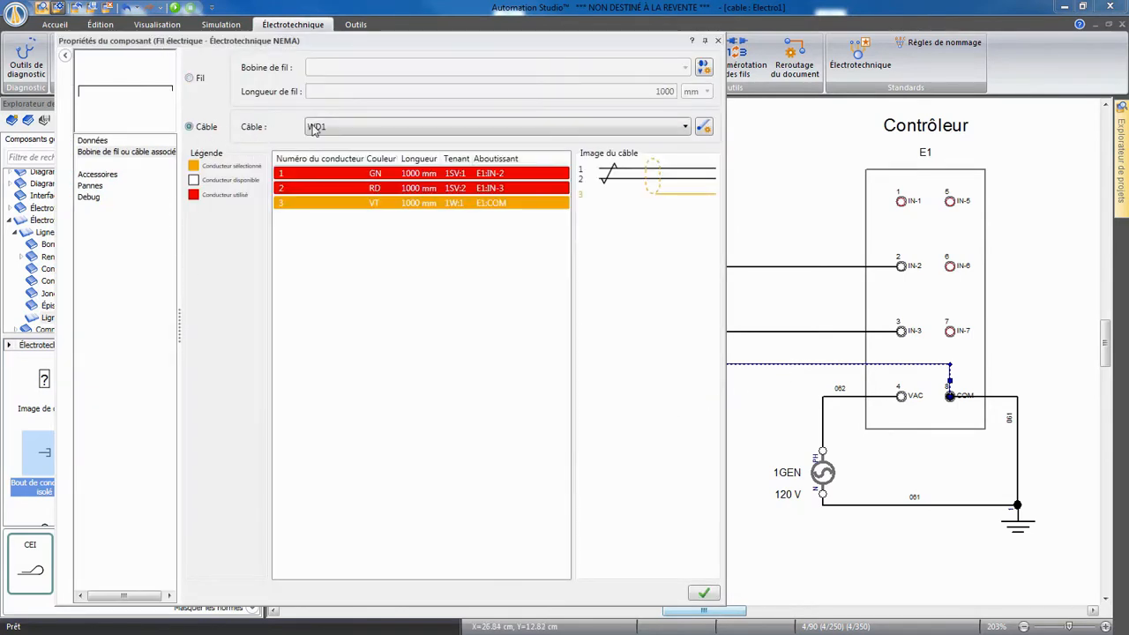
left_click(356, 207)
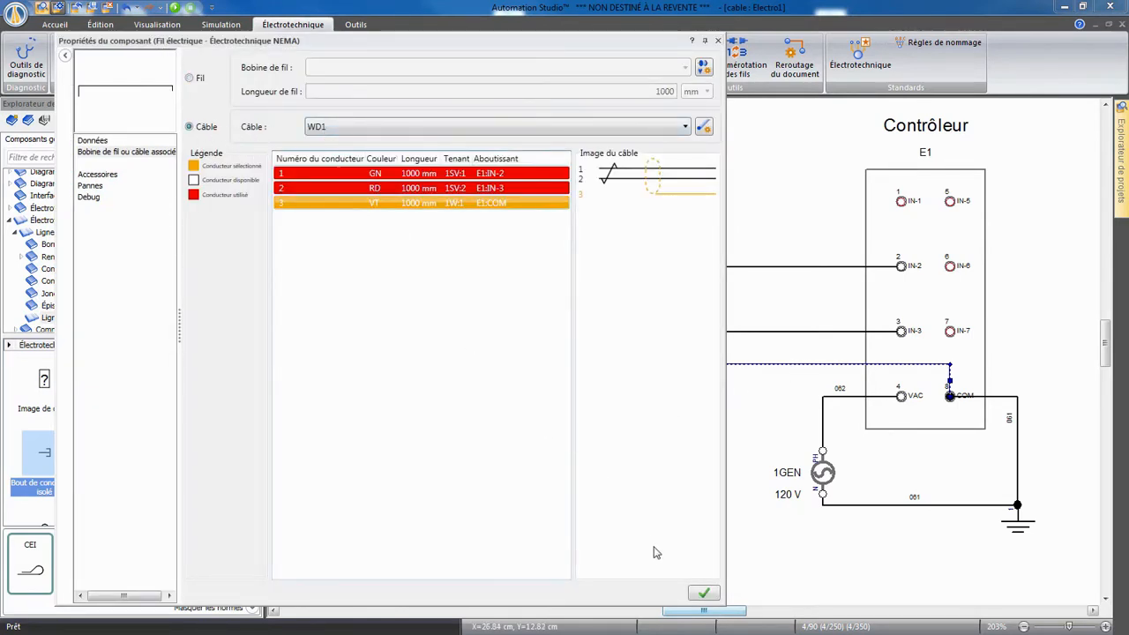
left_click(704, 594)
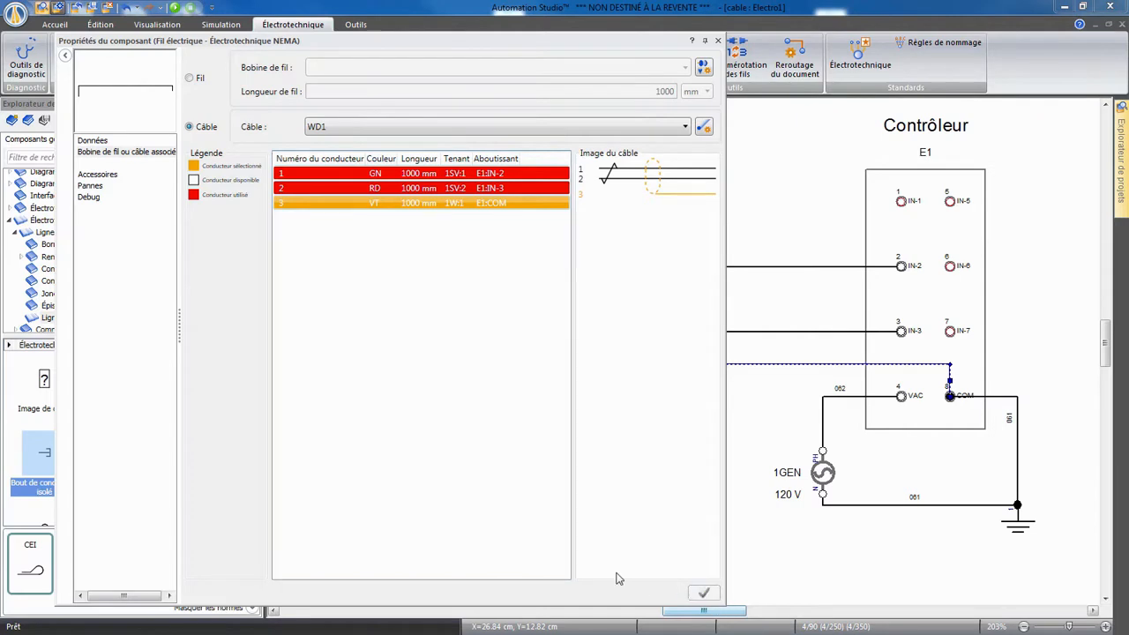
left_click(91, 141)
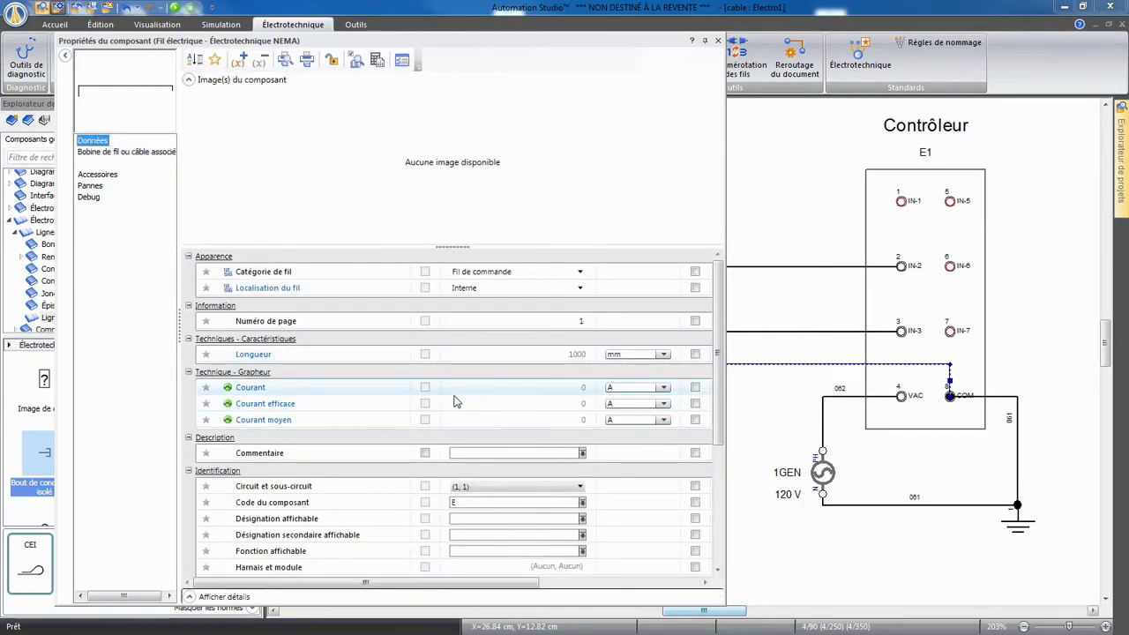
left_click(458, 518)
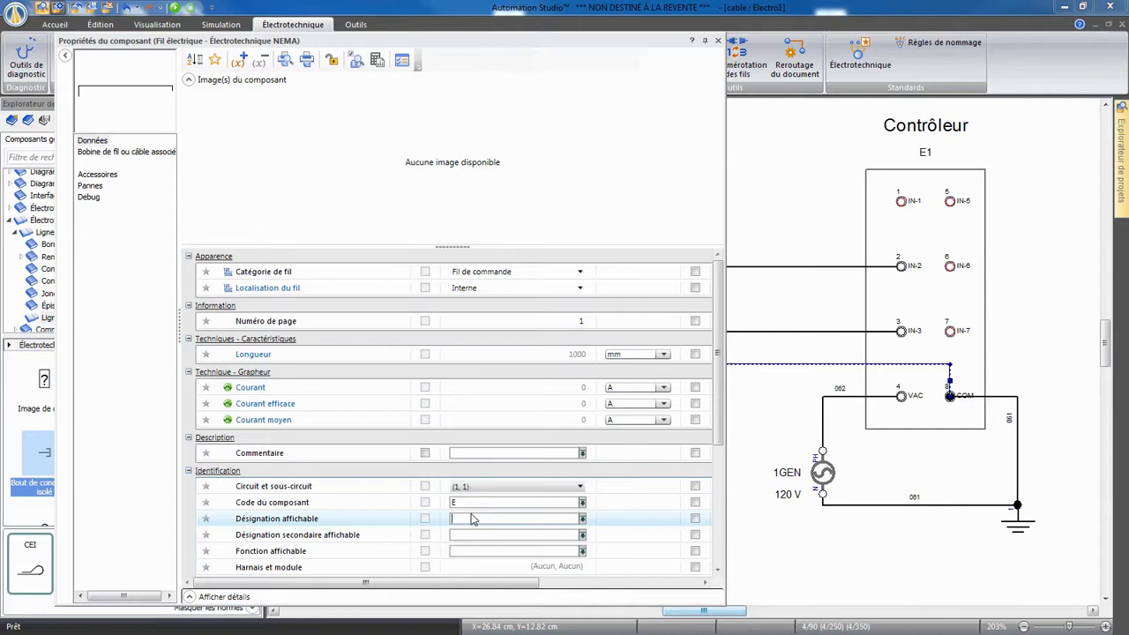
left_click(717, 41)
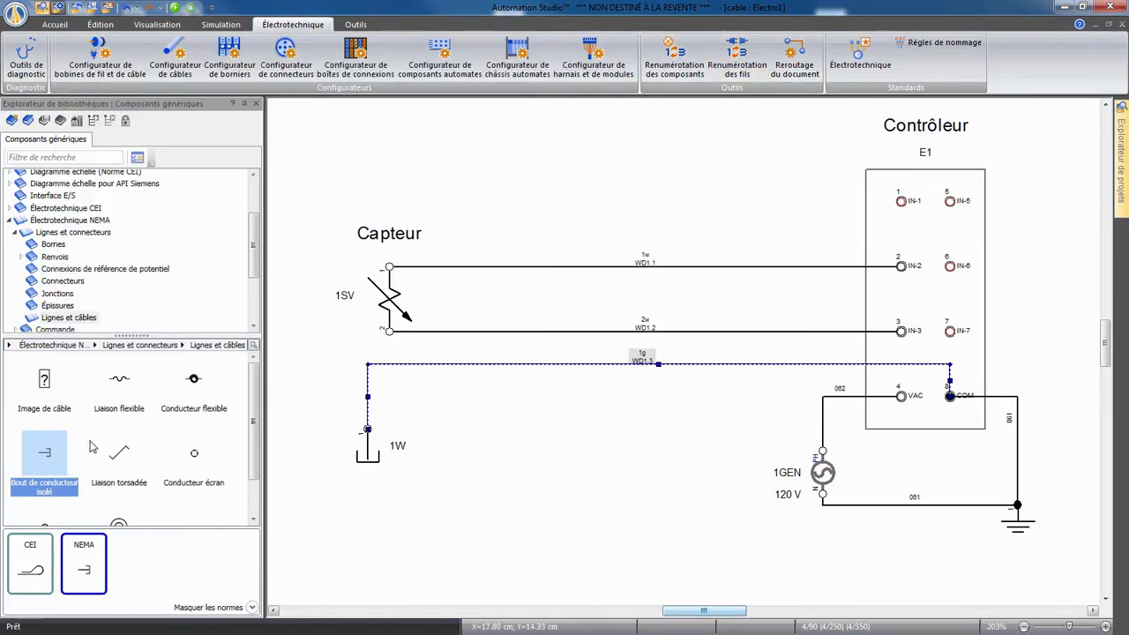
Place a NEMA cable image (Image de câble) showing all three conductors of WD1 and position it below the wiring between sensor and controller
left_click_drag(54, 384, 534, 538)
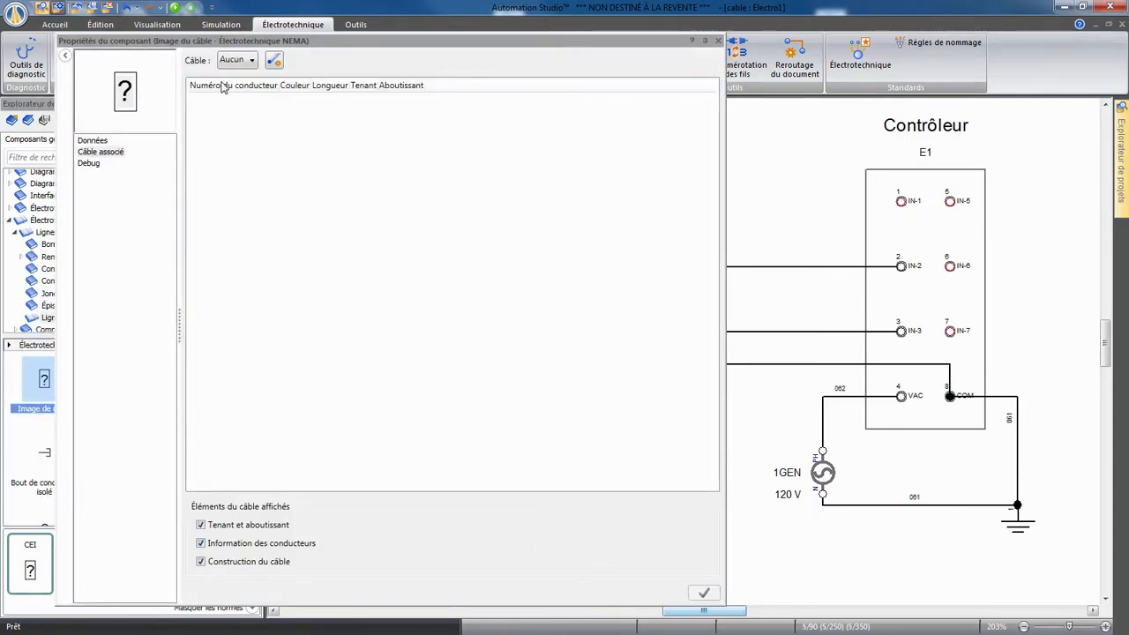
left_click(248, 60)
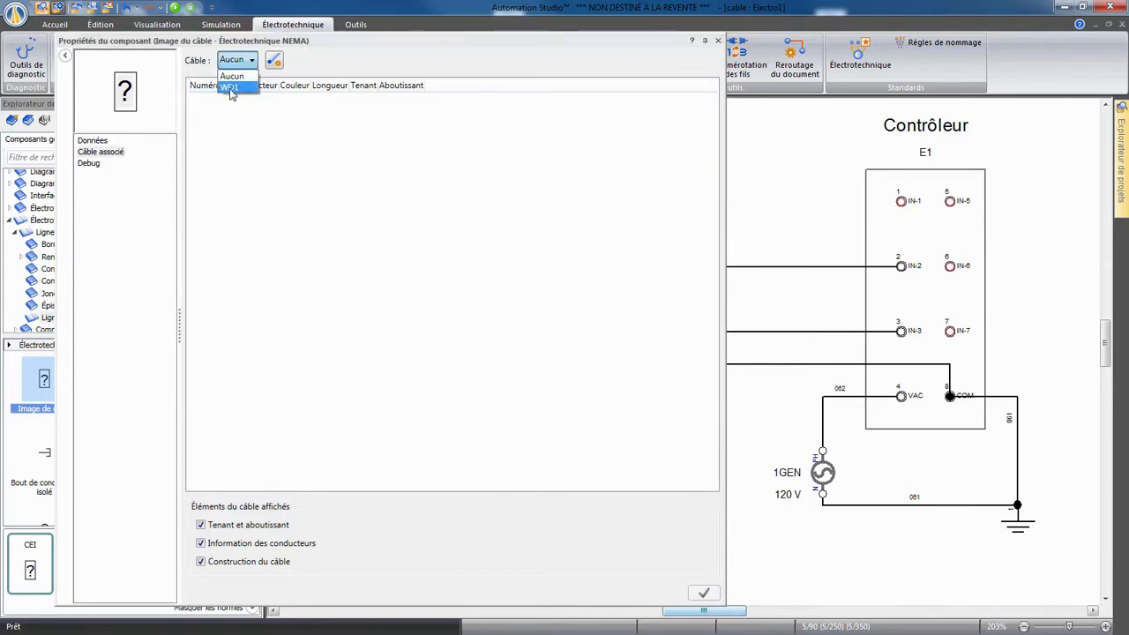
left_click(233, 80)
left_click(248, 100)
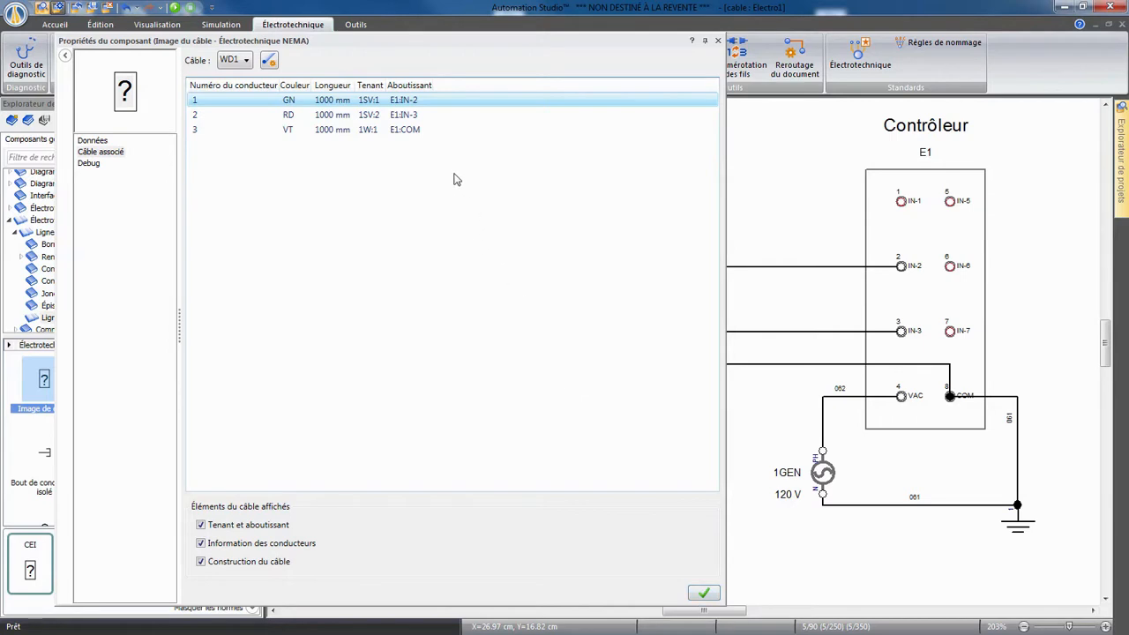
left_click(418, 131, "shift")
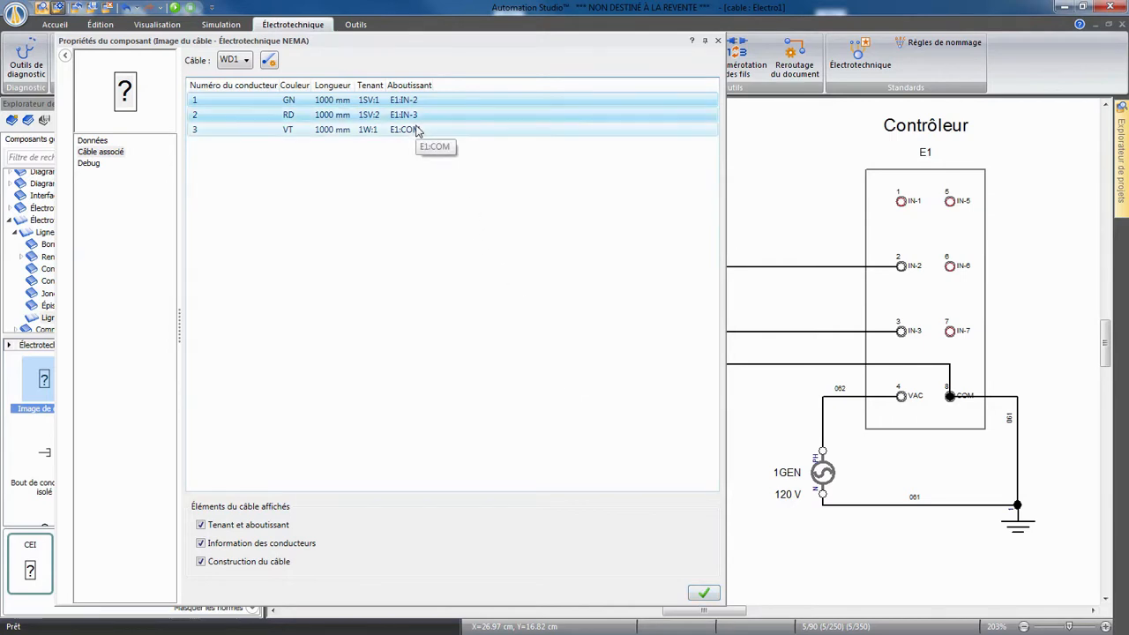
left_click(705, 595)
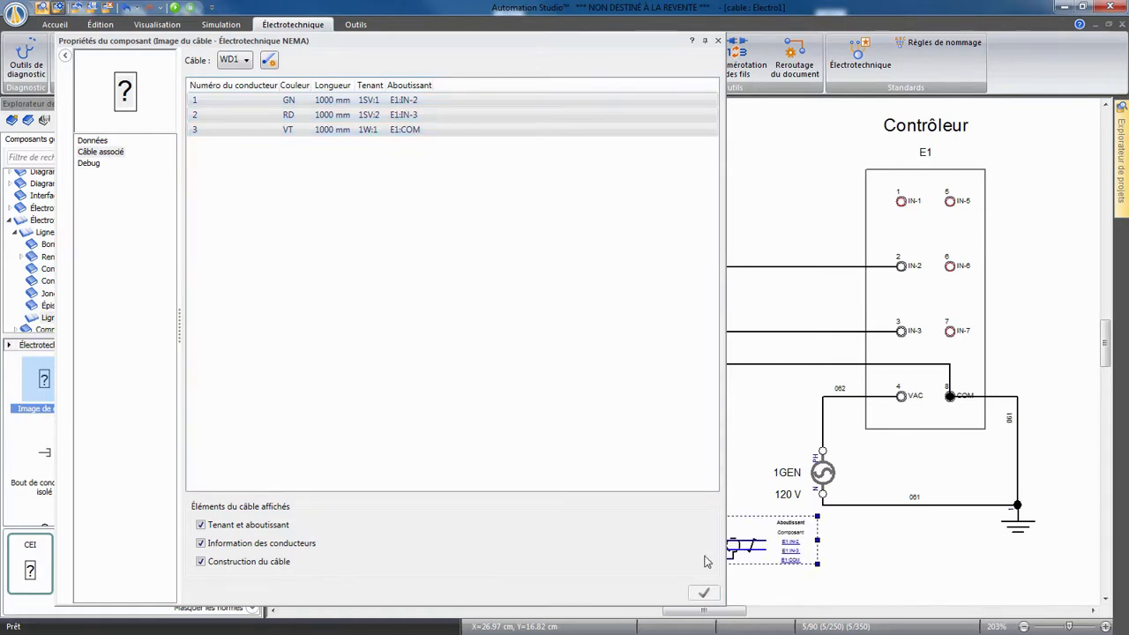
left_click(716, 41)
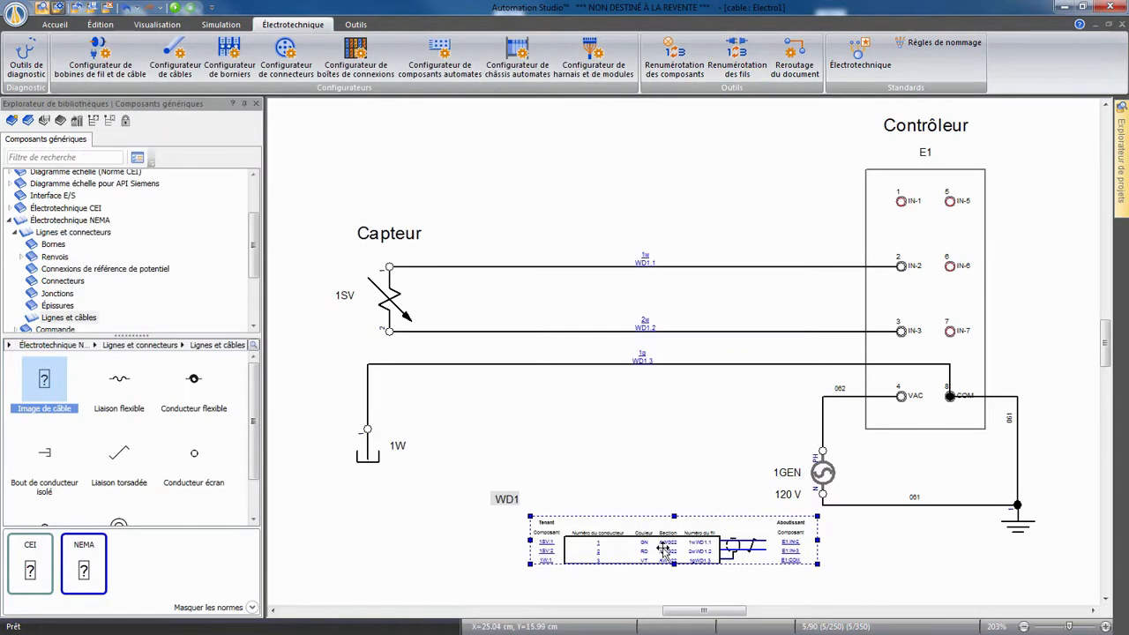
left_click_drag(663, 549, 555, 549)
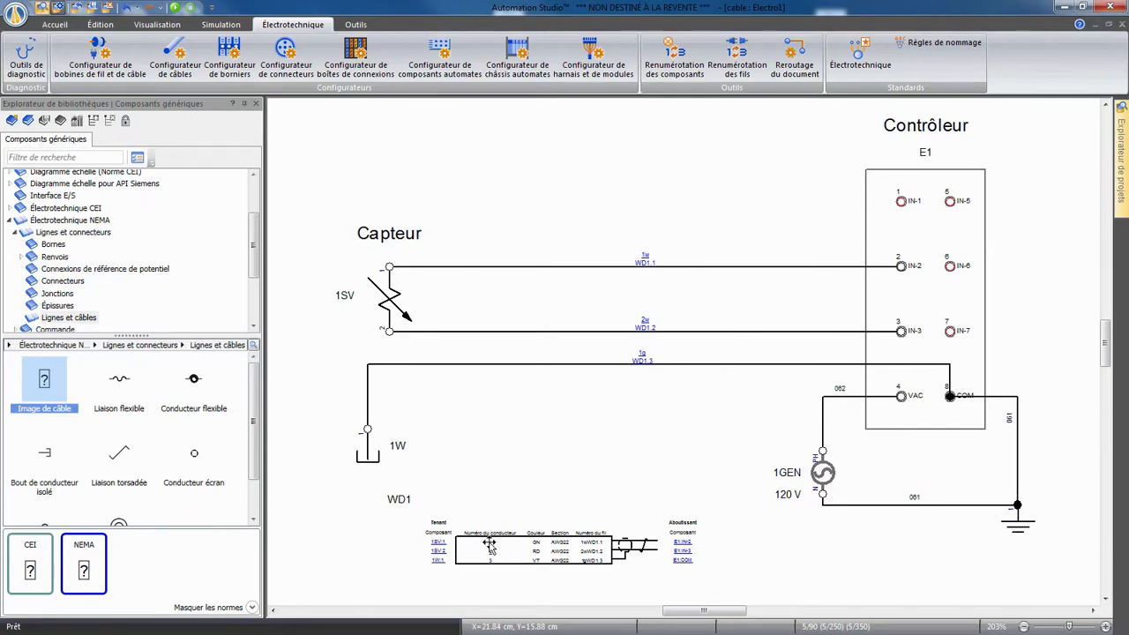
scroll(490, 547, "down", 2)
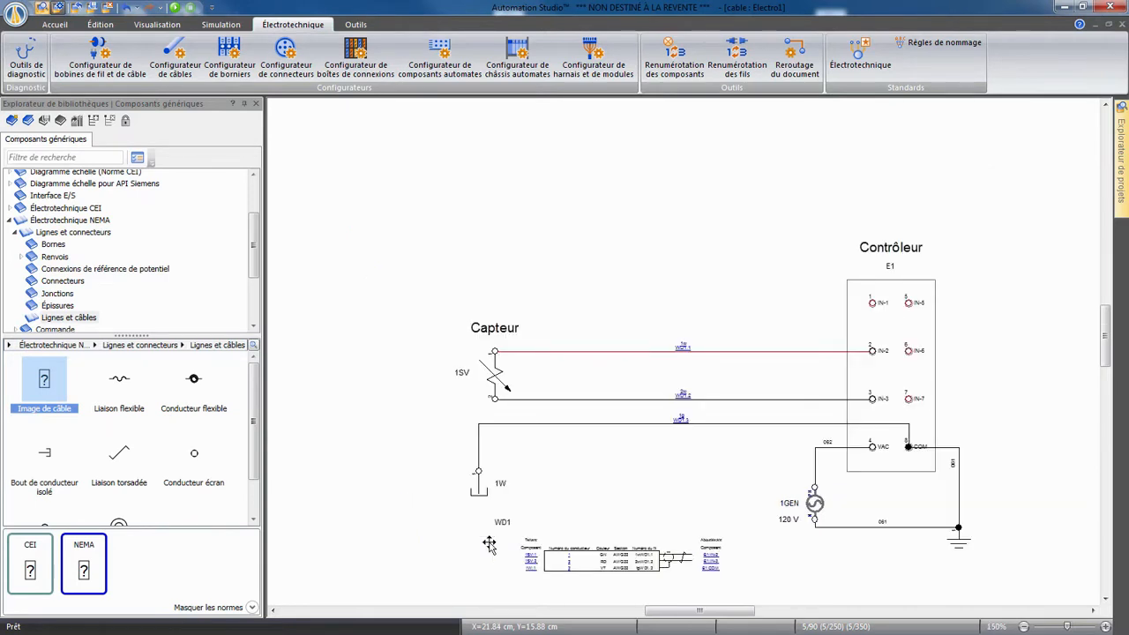